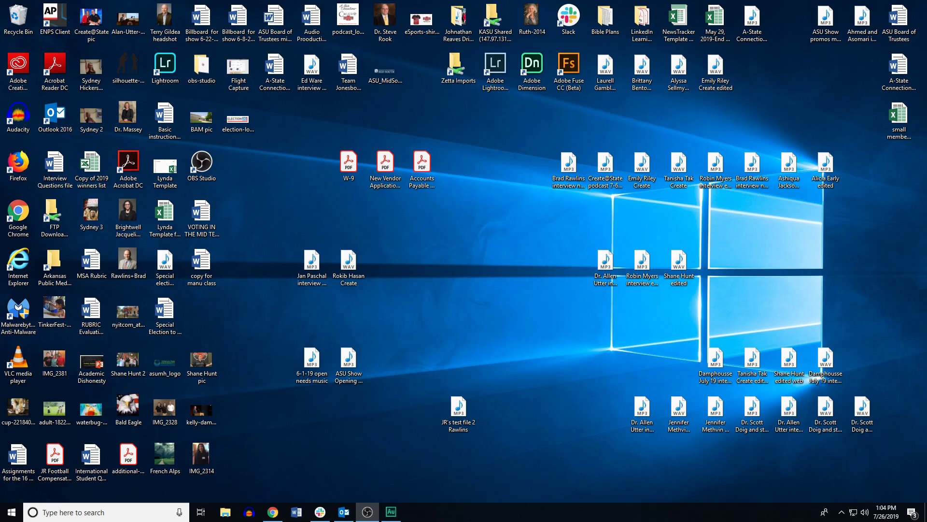
Step: Launch Adobe Audition from Creative Cloud, close the Creative Cloud window and return to Audition
double_click(28, 70)
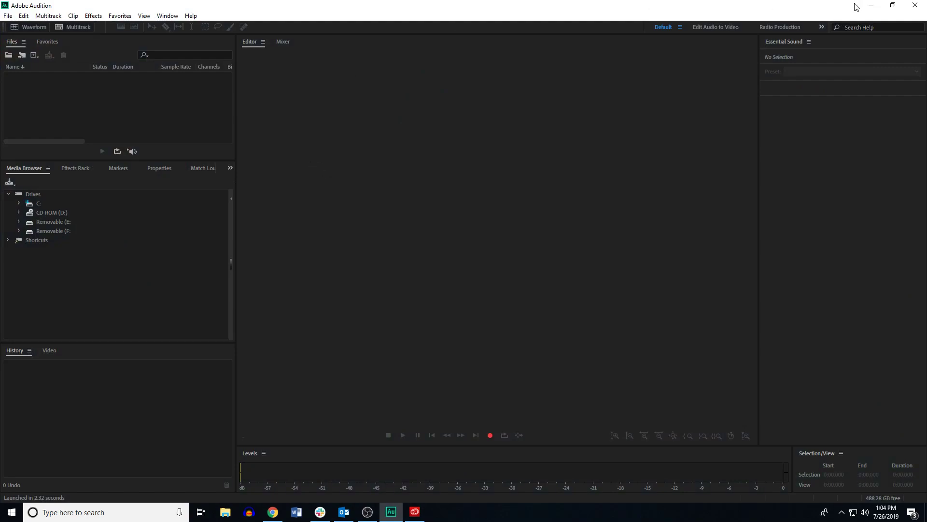
click(871, 6)
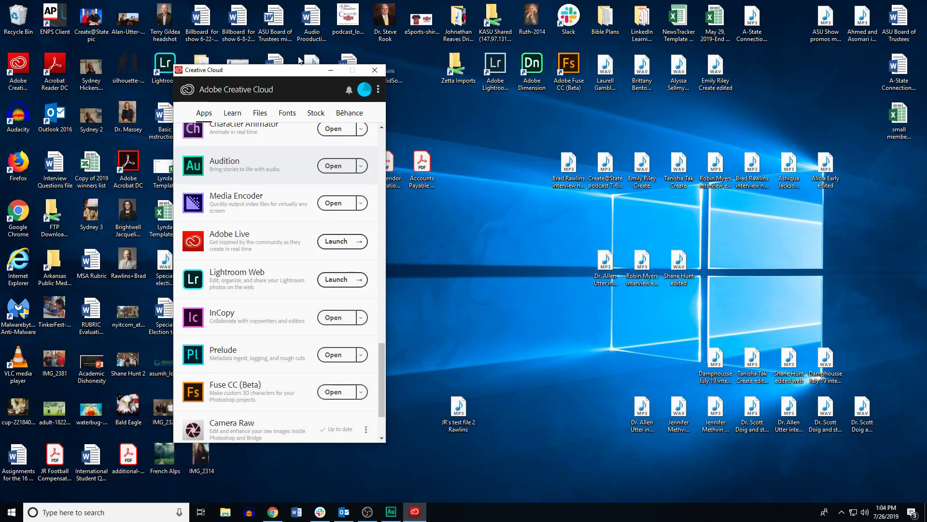
click(374, 70)
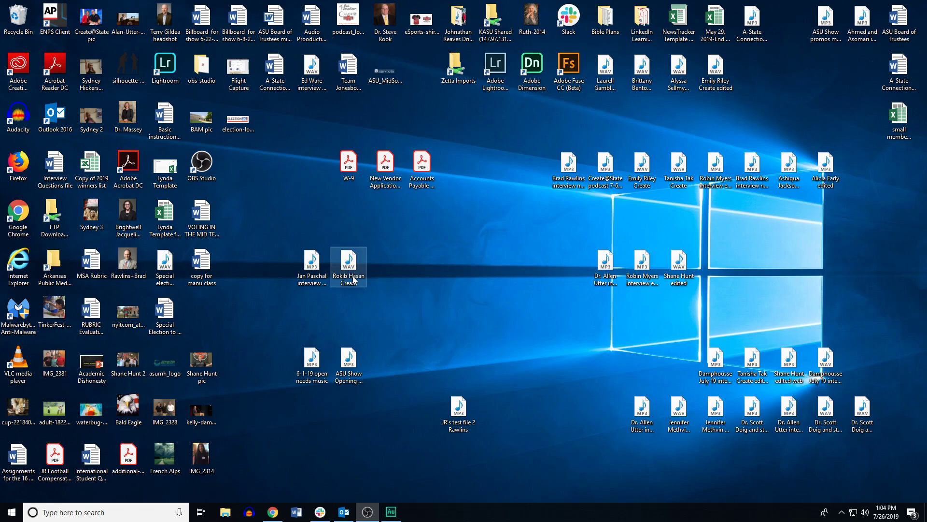
click(391, 511)
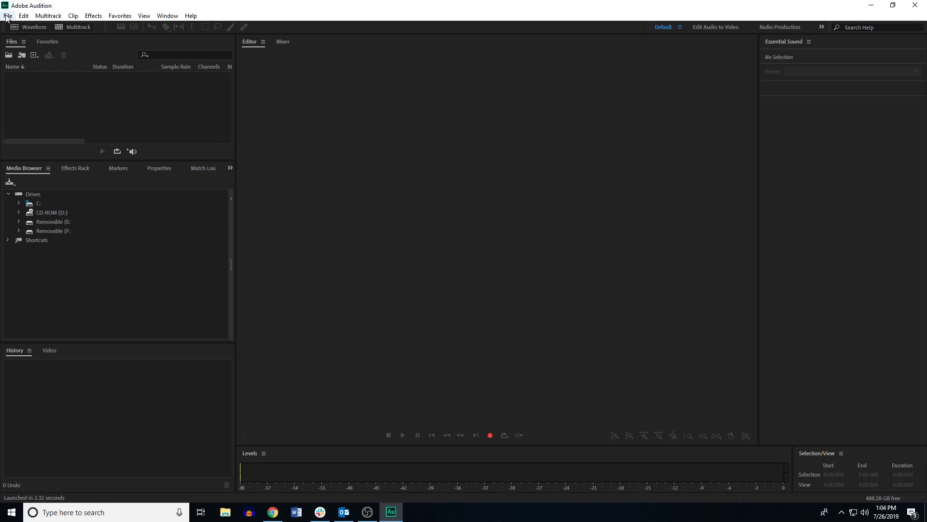
Step: Open the audio file "ASU Show Opening Billboard 60 seconds" from the Desktop
click(8, 56)
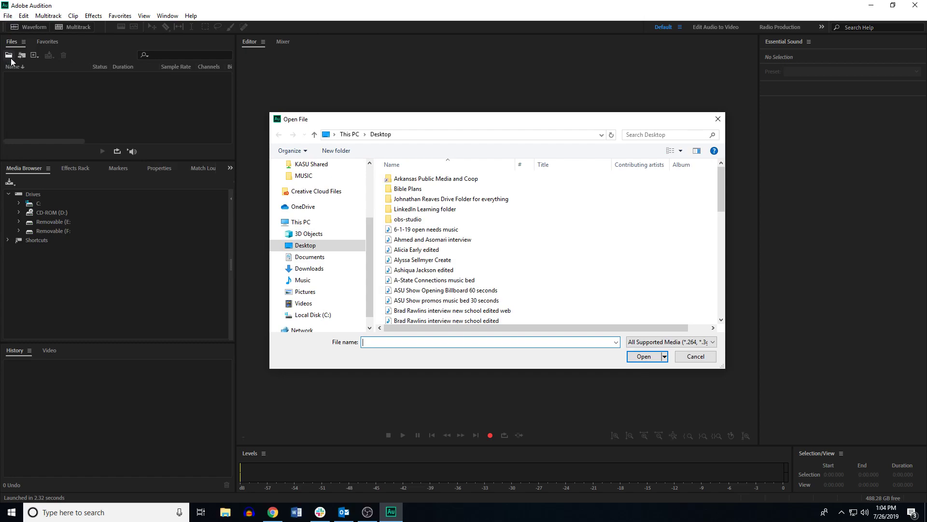
click(436, 291)
click(643, 358)
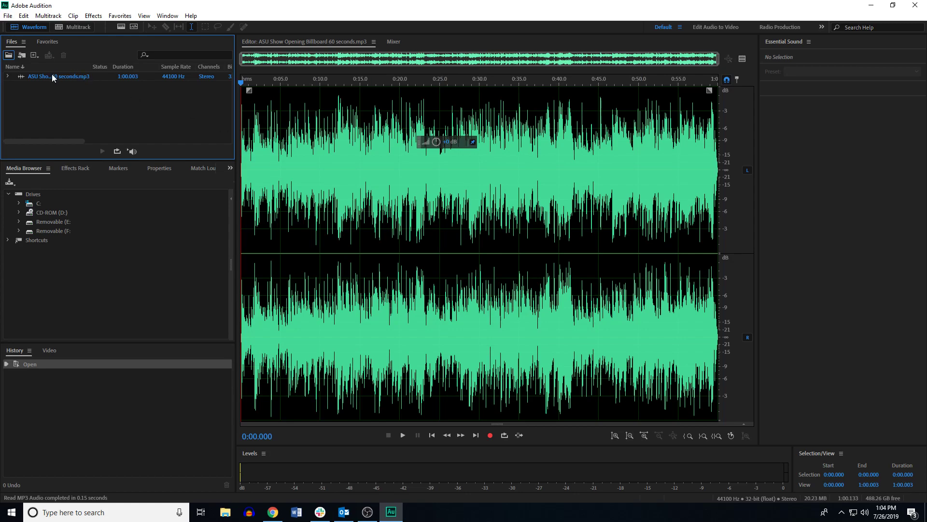
Step: Open the audio file "6-1-19 open needs music" from the Desktop
click(9, 55)
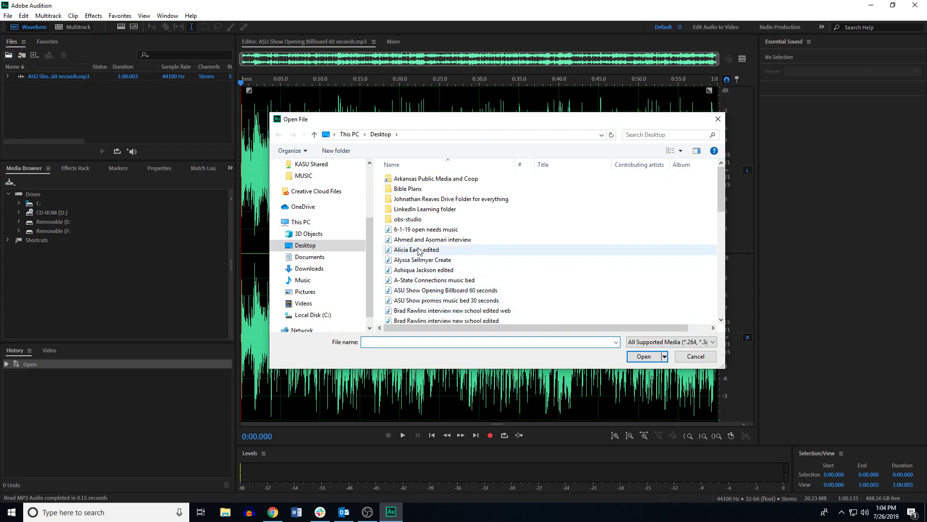
click(417, 231)
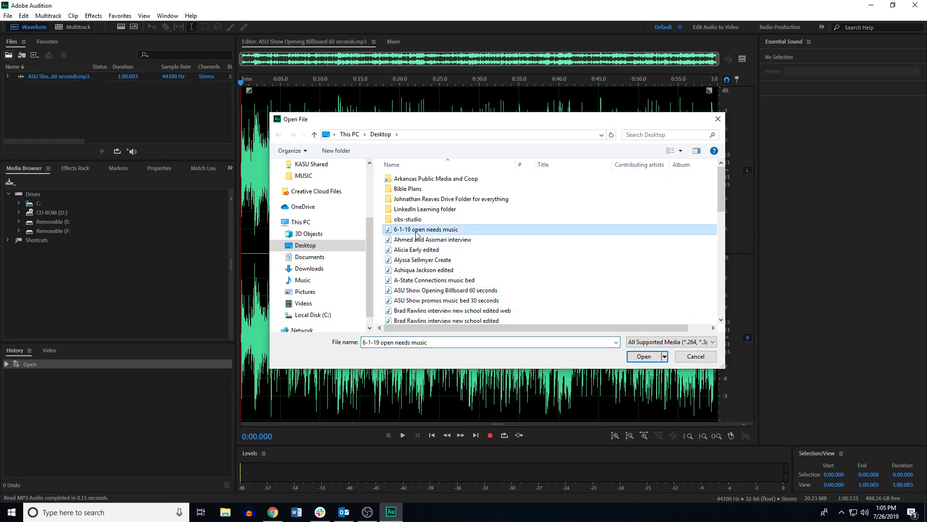
click(665, 356)
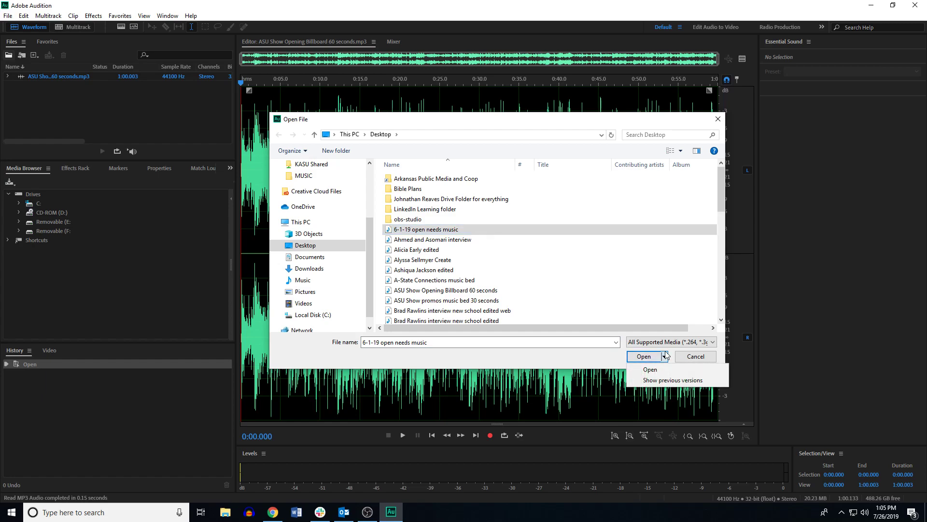
click(655, 359)
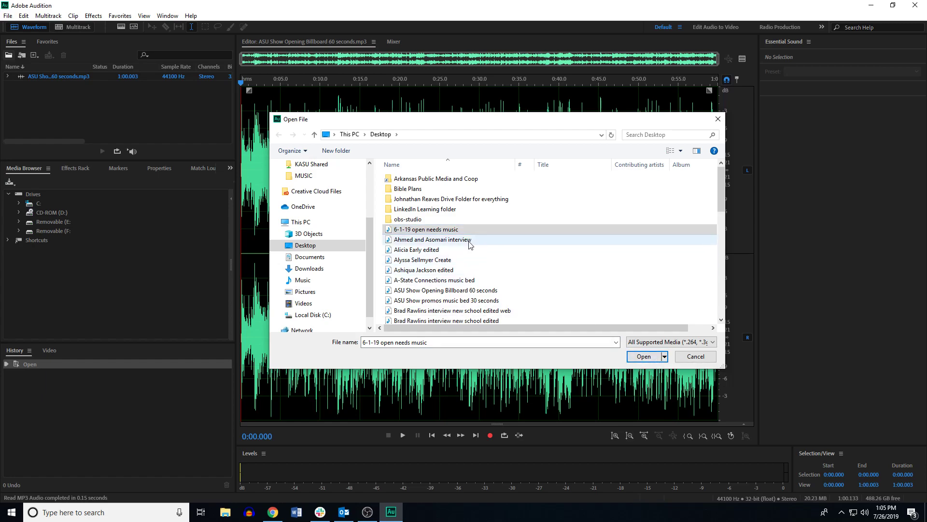
click(643, 357)
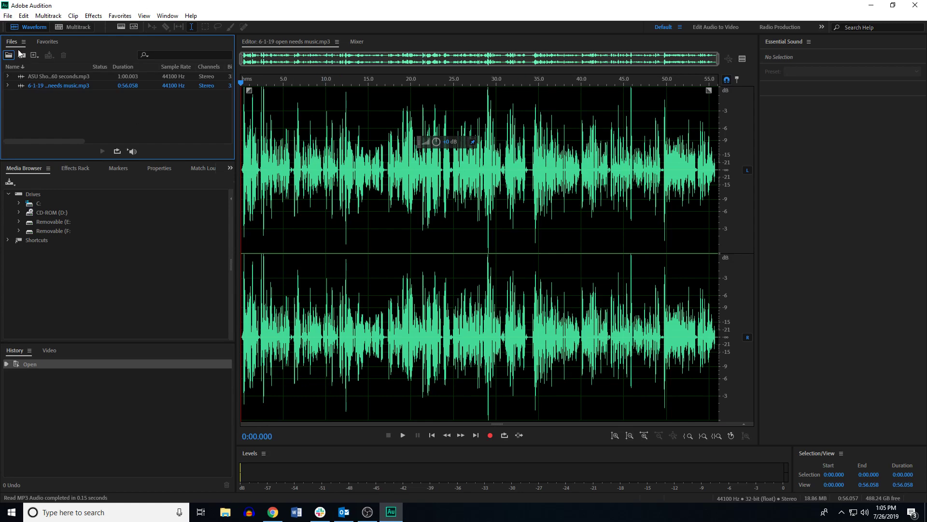
Step: Create a multitrack session named "JR's test session" with the Desktop as its folder location
click(60, 27)
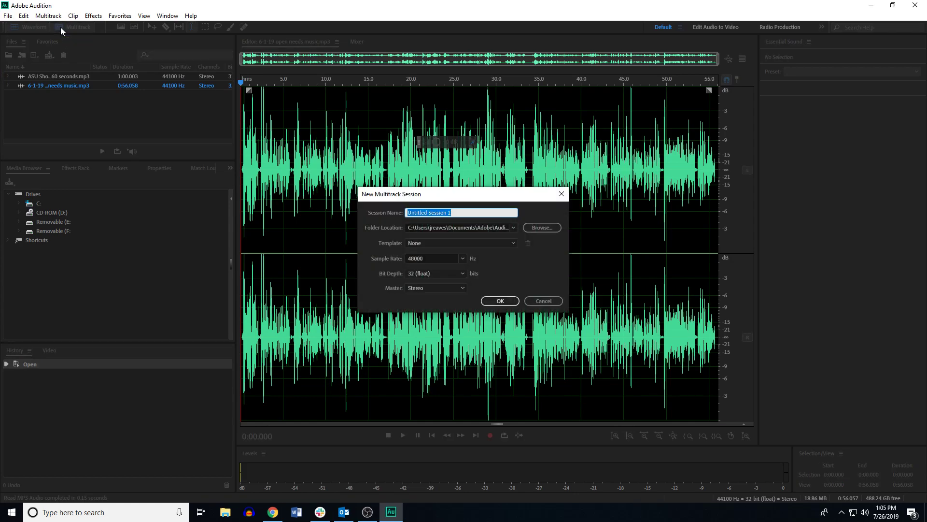
key(BackSpace)
text(JR's test session)
click(542, 227)
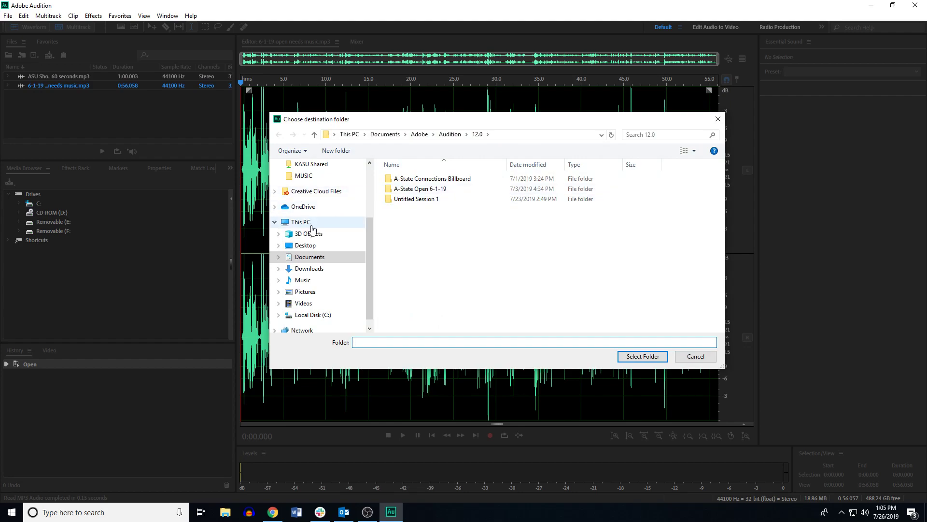
click(303, 246)
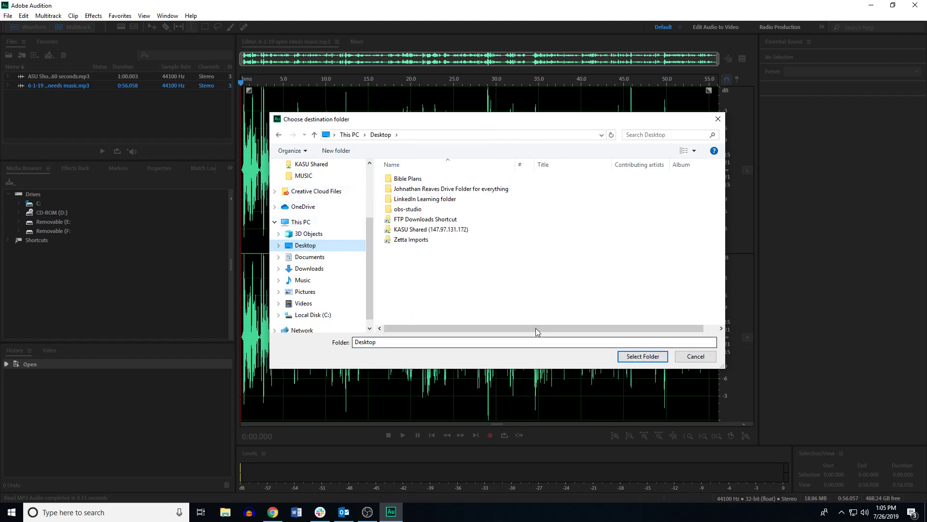
click(377, 175)
scroll(319, 217, up, 3)
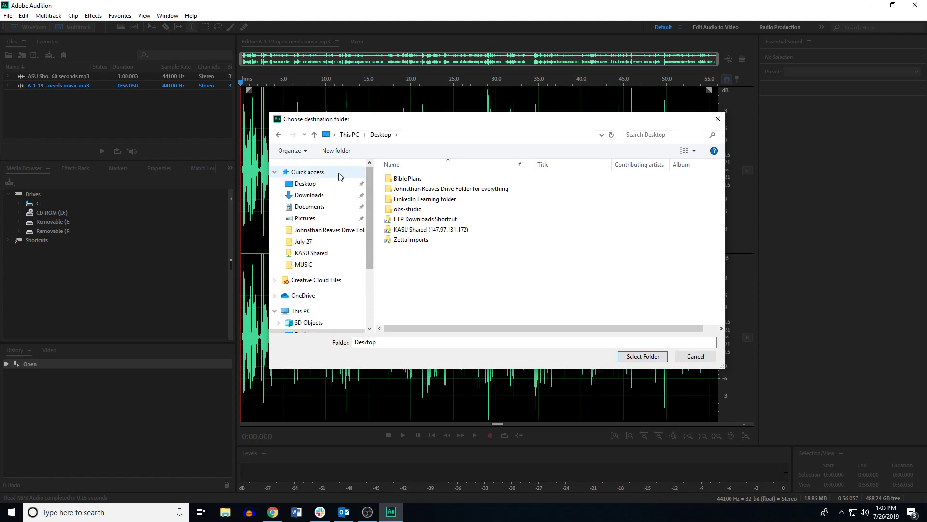
click(642, 357)
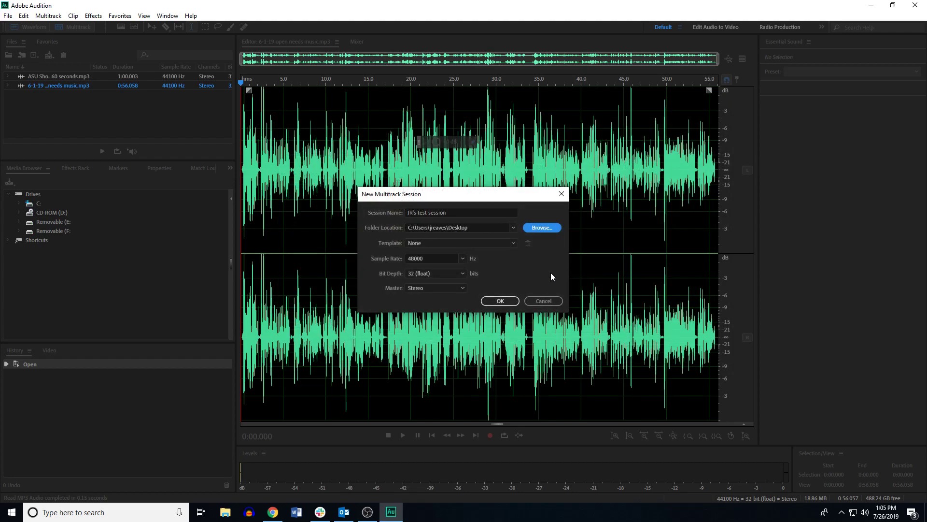
click(500, 301)
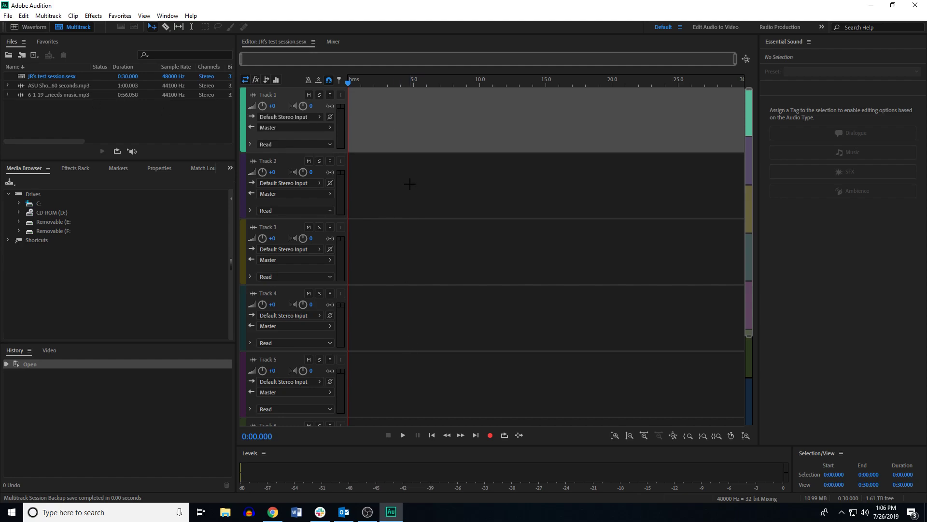
Step: Play the opening seconds of the "6-1-19 open needs music" waveform, stop playback and return the playhead to the start
click(37, 25)
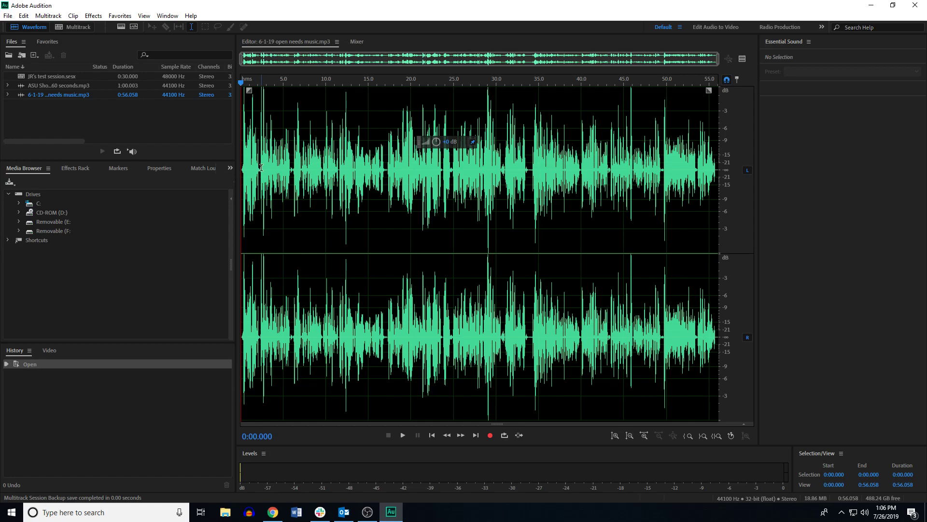
click(404, 435)
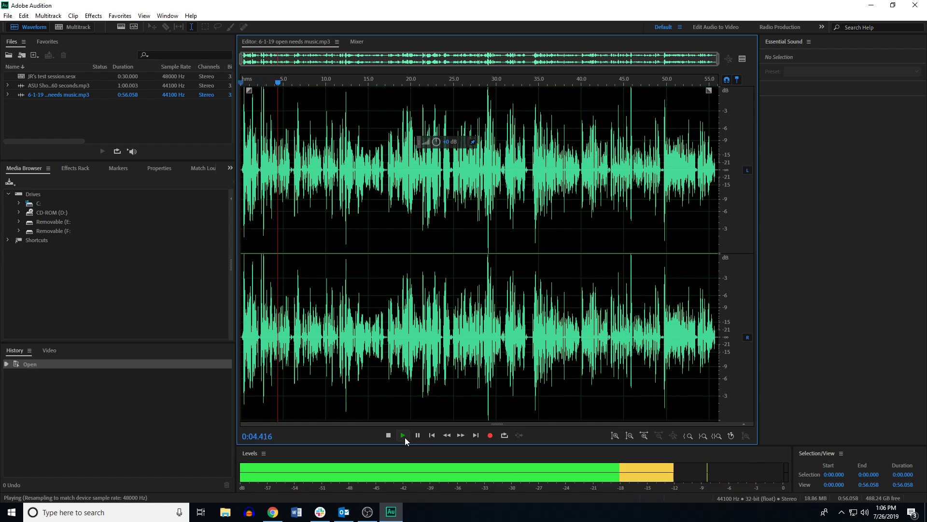
click(389, 435)
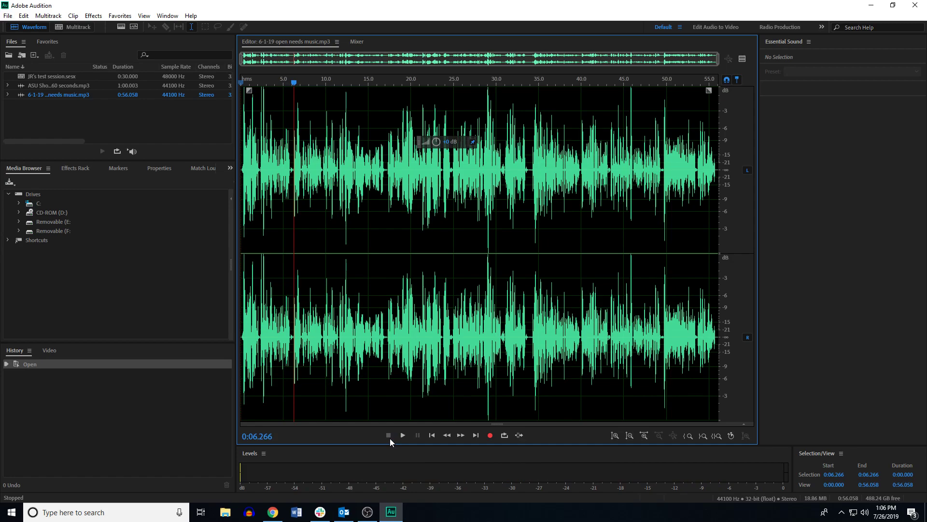
drag(296, 88, 227, 94)
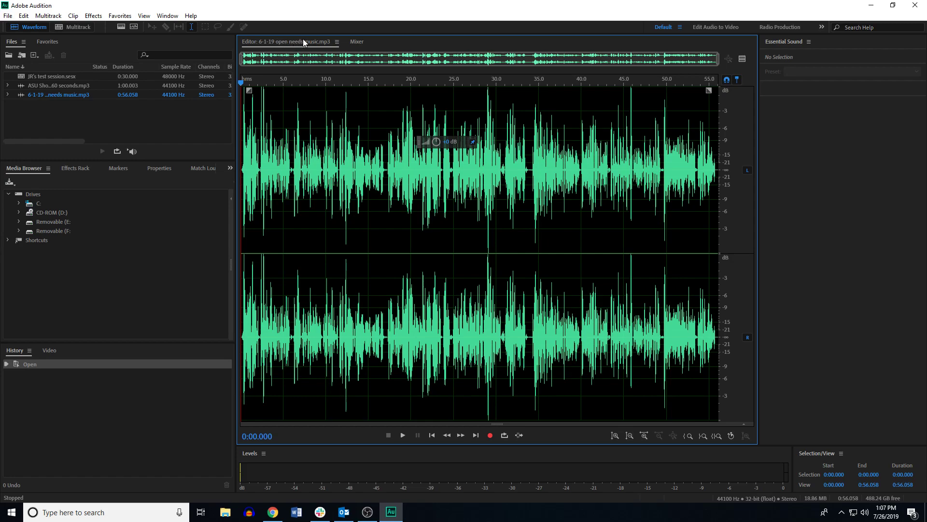
Step: View the "ASU Show Opening Billboard 60 seconds" waveform, and return to "6-1-19 open needs music" to look over its editing commands
double_click(53, 85)
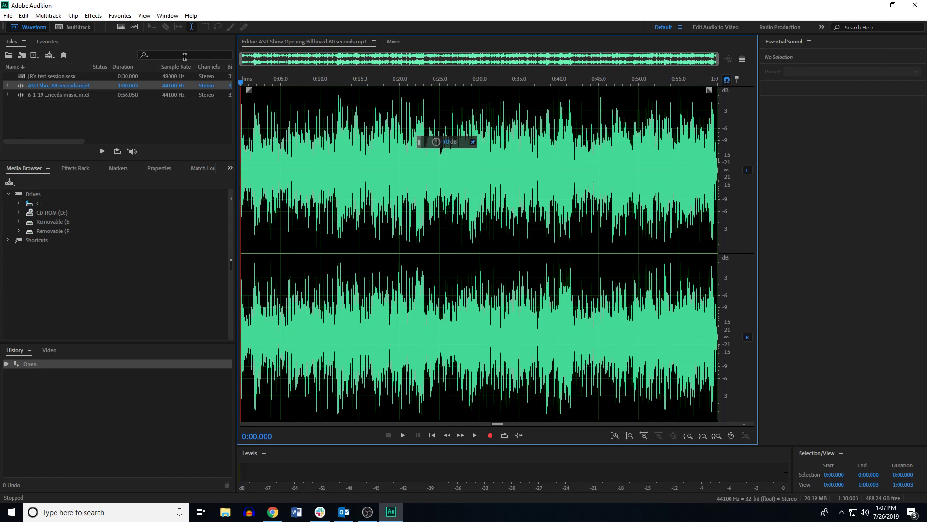
double_click(42, 94)
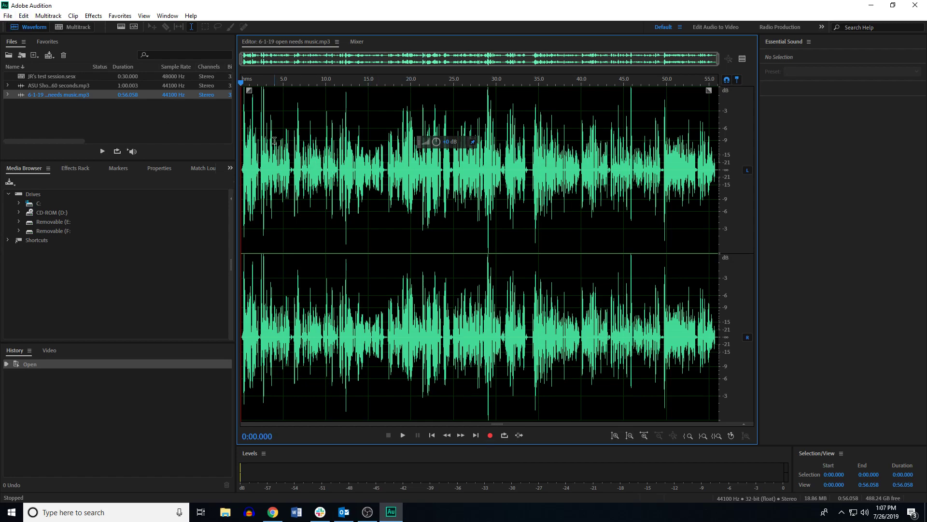
click(23, 16)
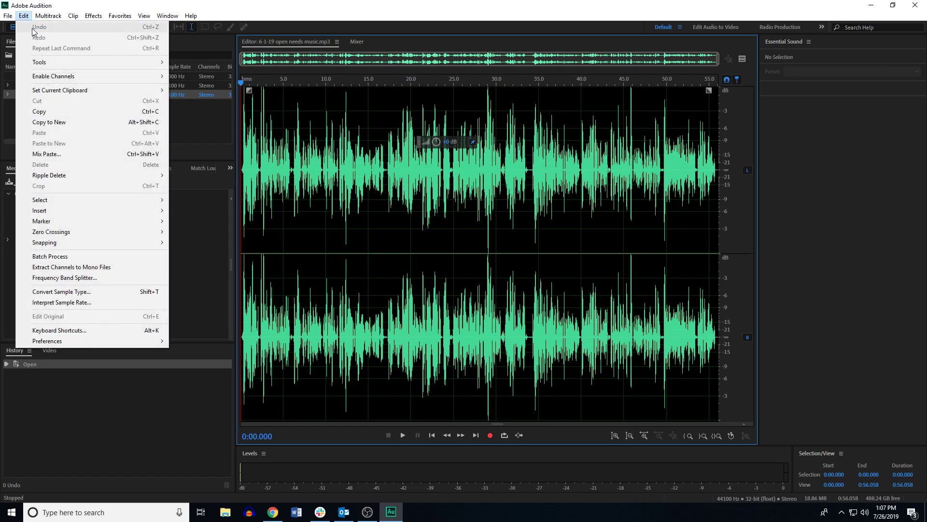
click(273, 133)
Step: Delete the audio from about 6.2 to 11.5 seconds in "6-1-19 open needs music", and undo the deletion
drag(293, 168, 339, 174)
key(Delete)
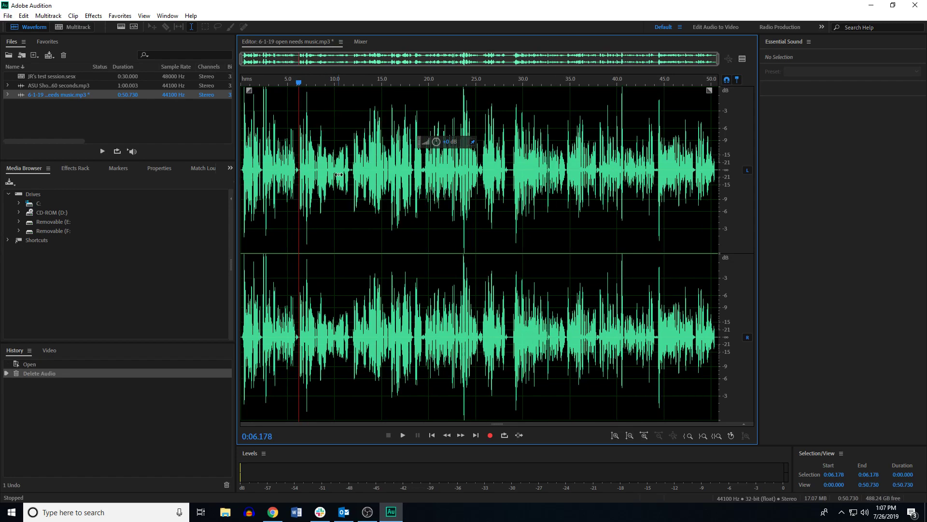
click(25, 18)
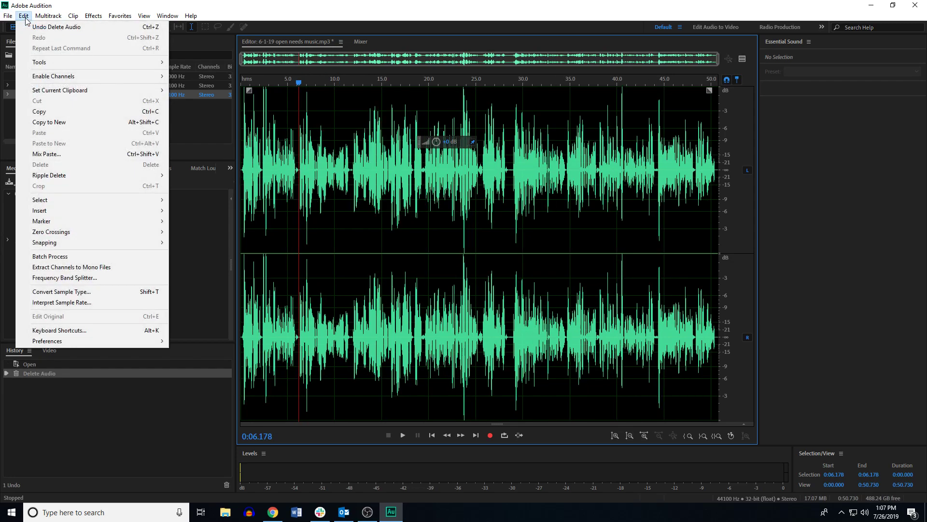
click(39, 27)
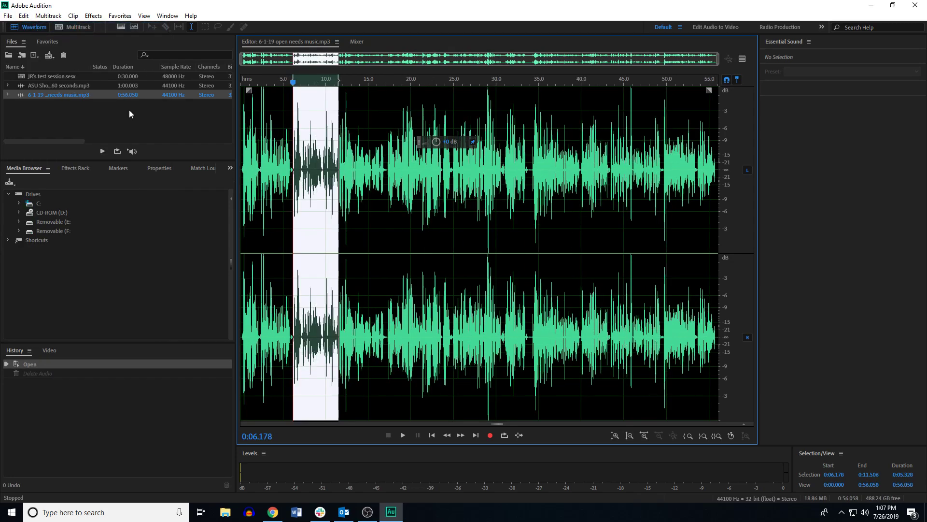
click(354, 157)
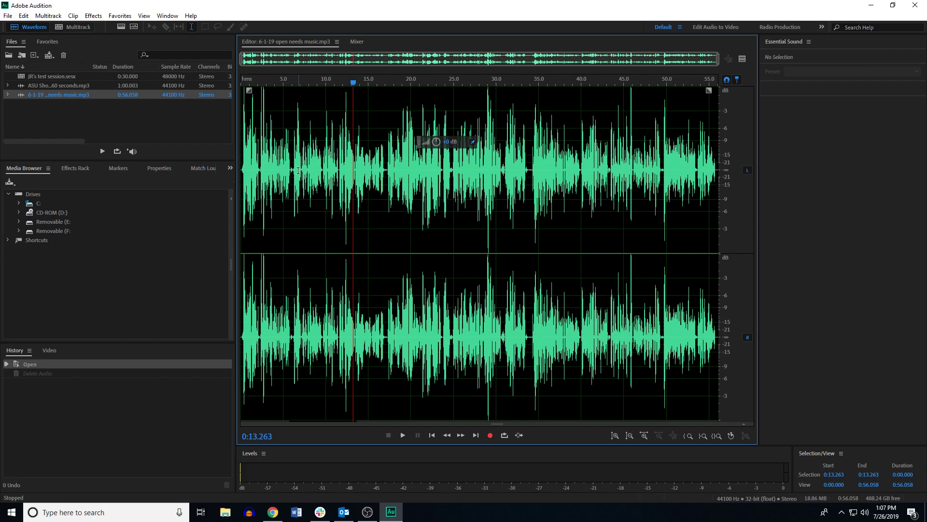
drag(294, 162, 339, 166)
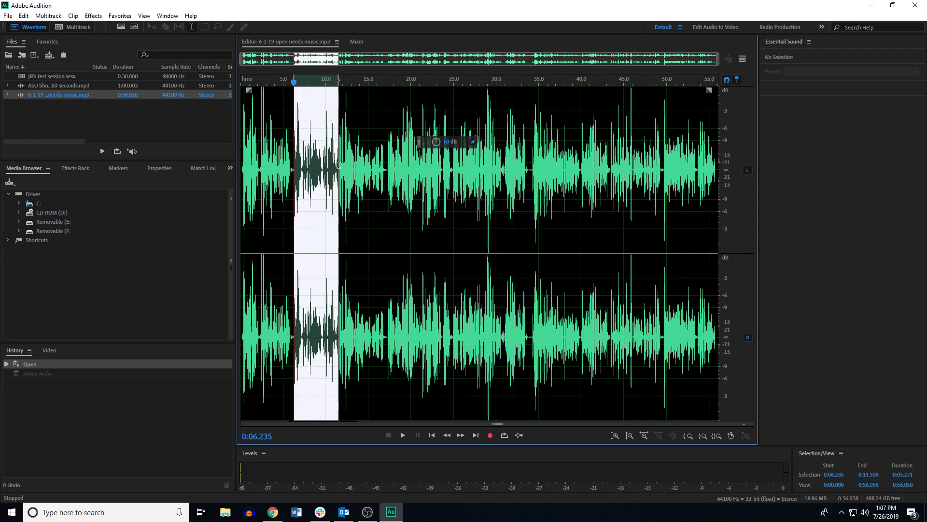
click(8, 15)
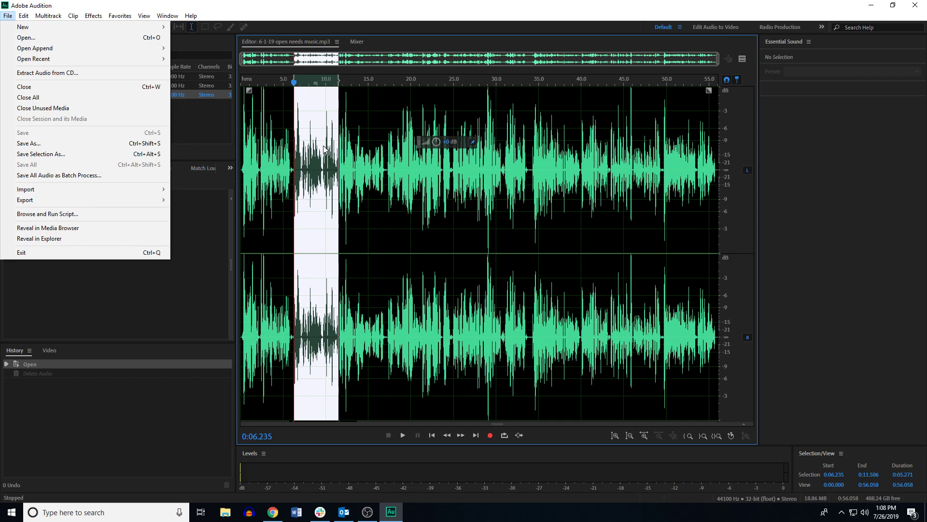
click(256, 12)
click(448, 142)
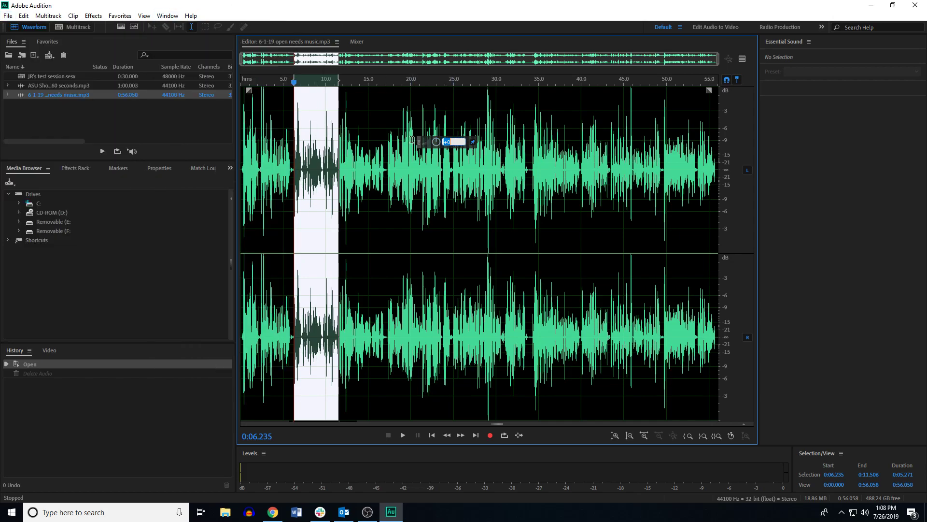
click(407, 140)
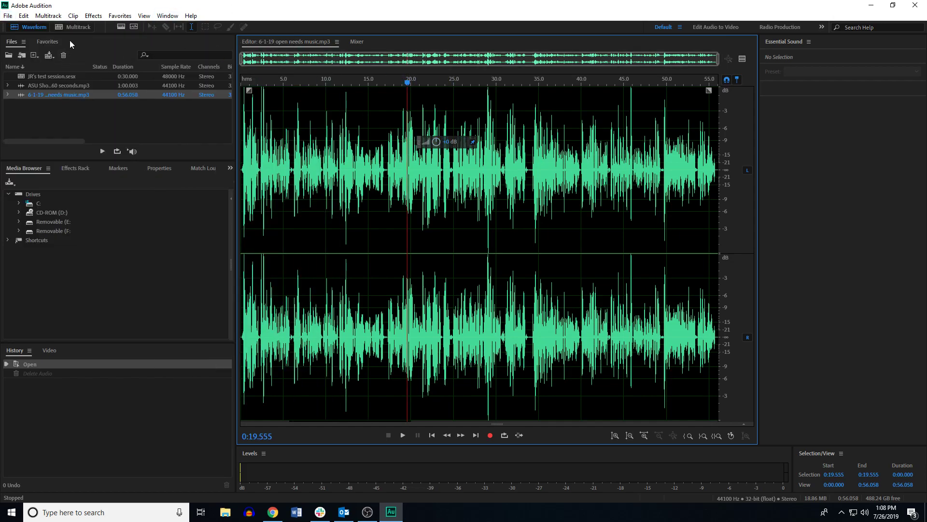
Step: View the empty multitrack session, and return to the "6-1-19 open needs music" waveform with the playhead at the start
click(74, 27)
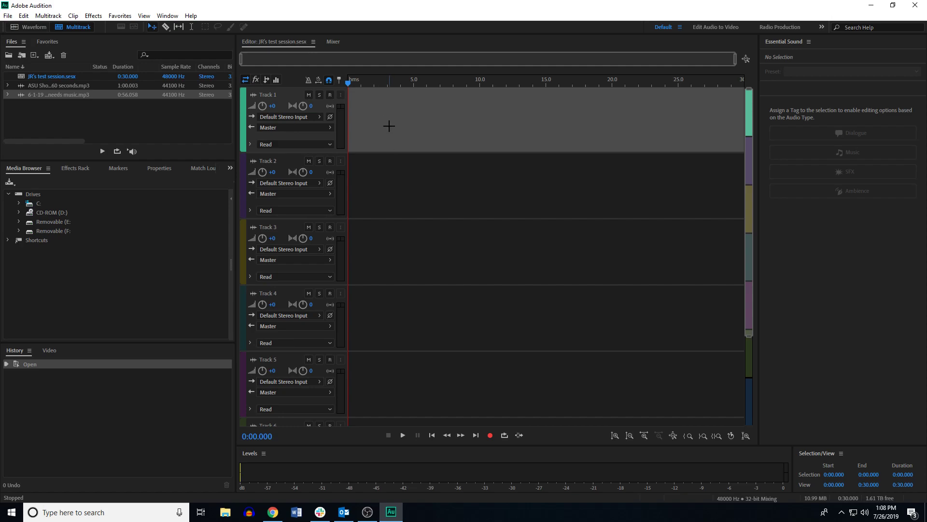
click(27, 27)
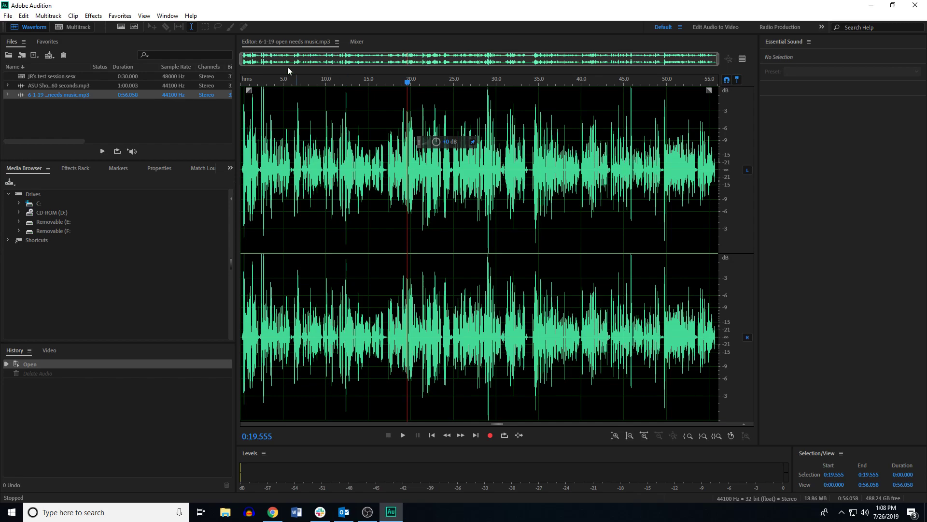
drag(406, 83, 213, 88)
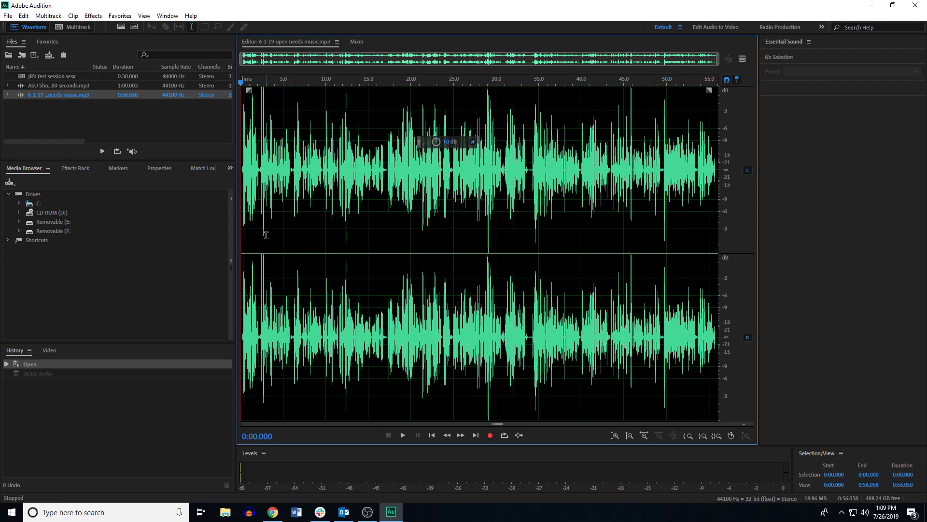
Step: Play the "6-1-19 open needs music" recording to its end, and play the first 20 seconds of "ASU Show Opening Billboard 60 seconds"
key(space)
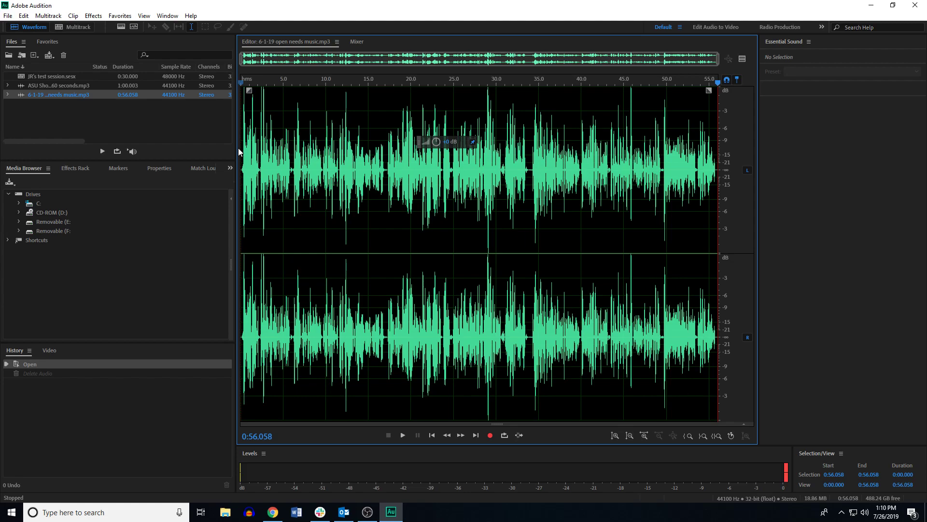
double_click(59, 86)
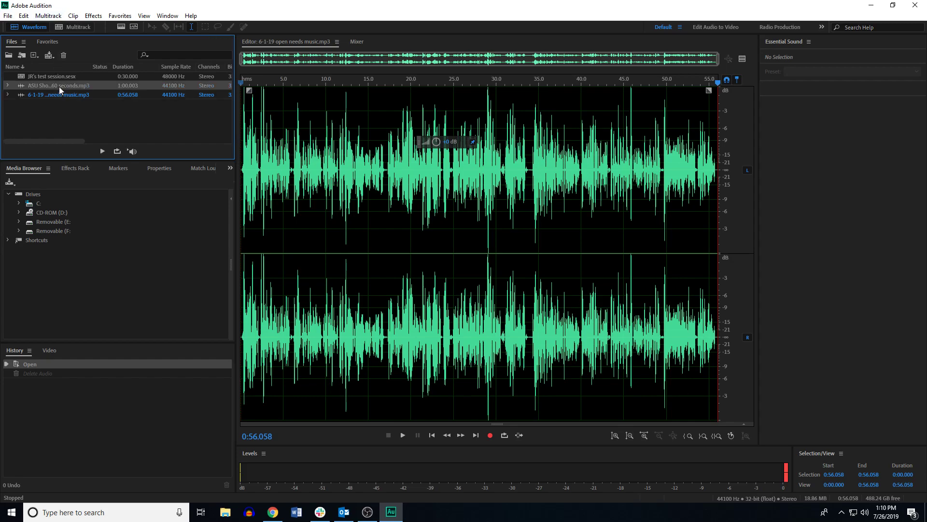
key(space)
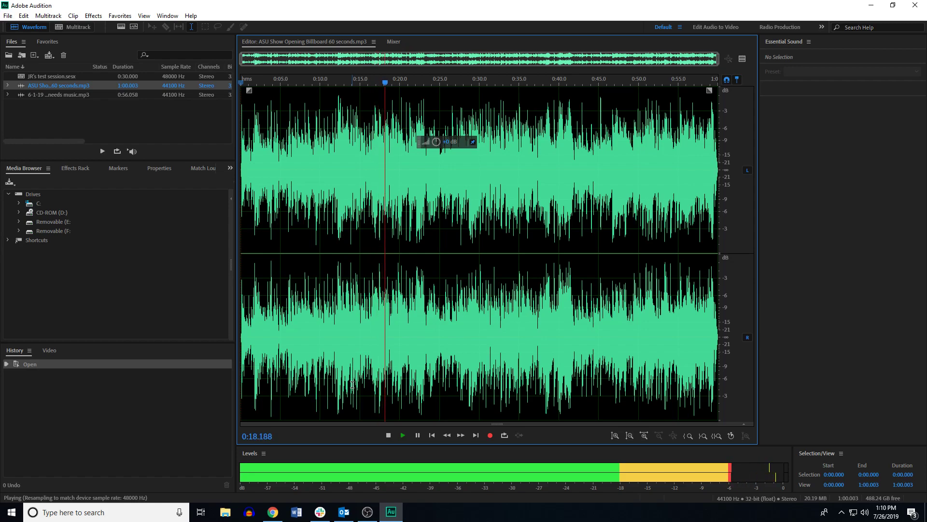
click(389, 434)
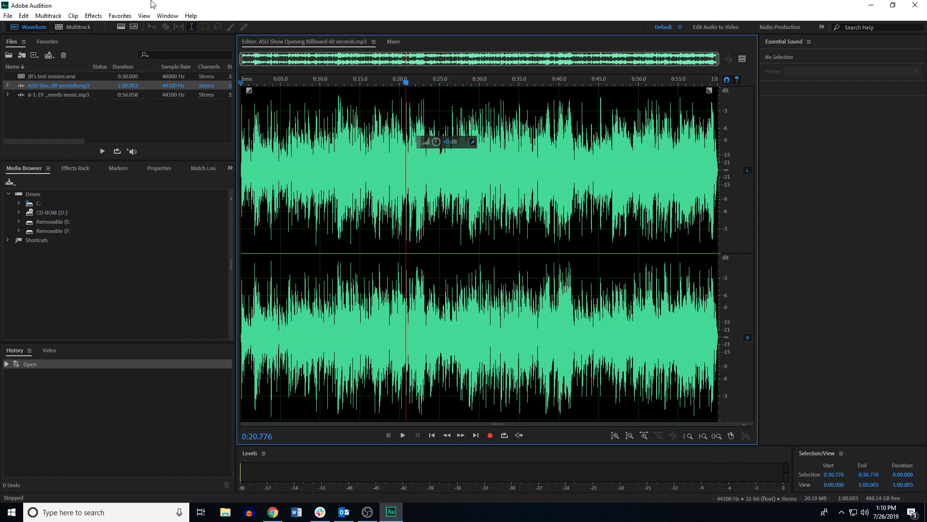
Step: Insert "ASU Show Opening Billboard 60 seconds" at the start of Track 1 in the multitrack session, accepting the sample-rate-conformed copy
double_click(36, 95)
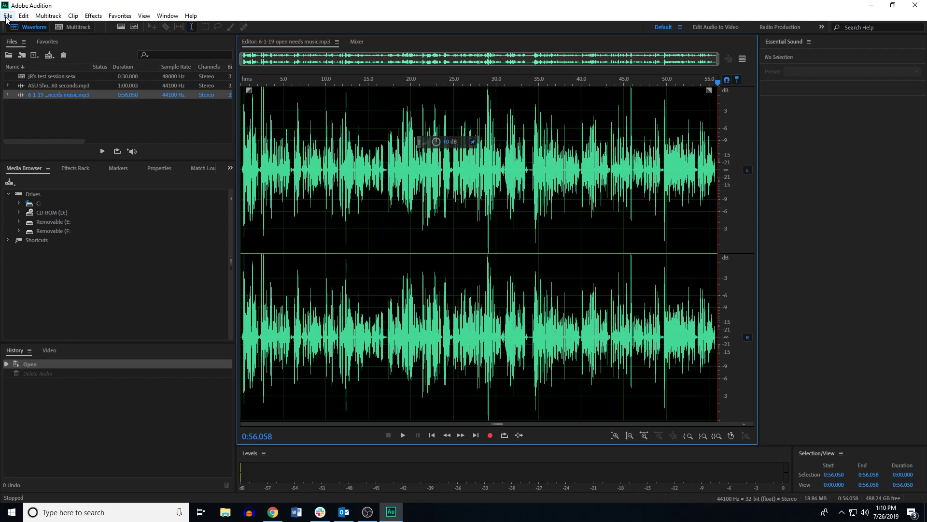
click(73, 27)
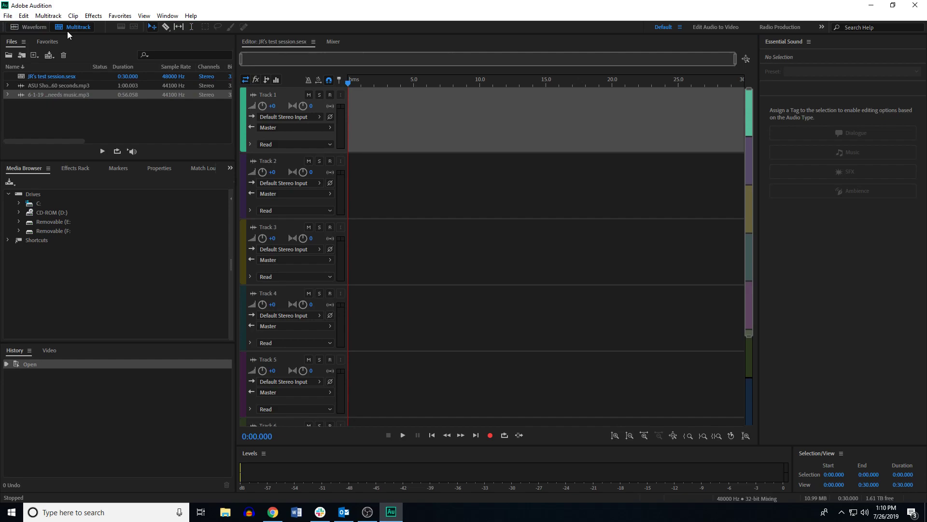
click(42, 85)
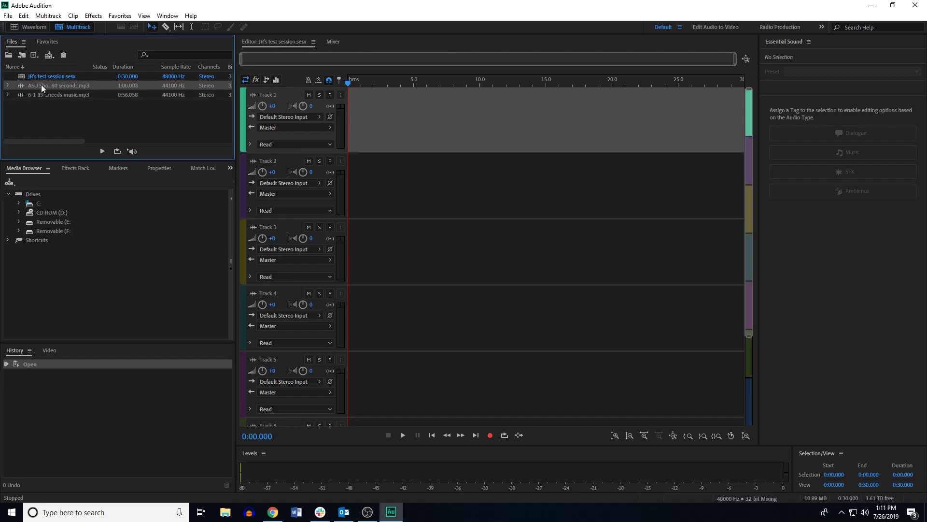
drag(41, 85, 346, 122)
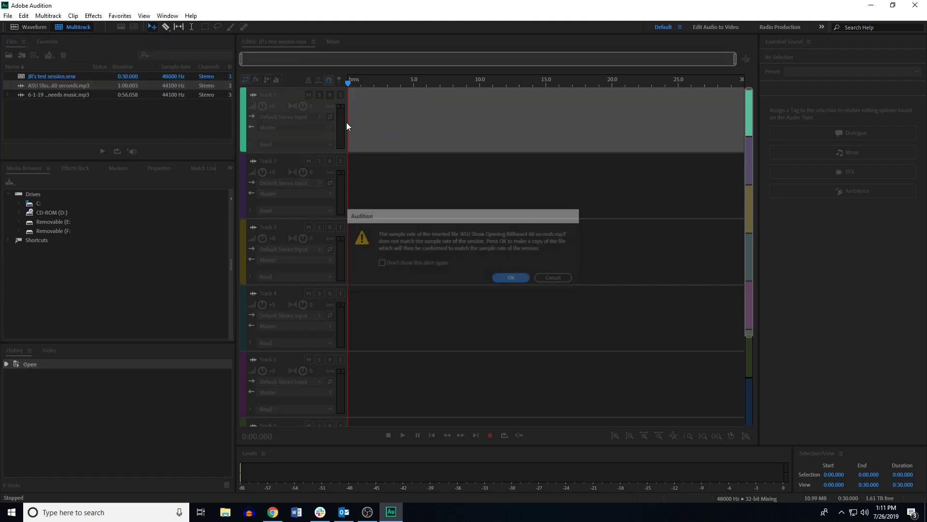
click(503, 279)
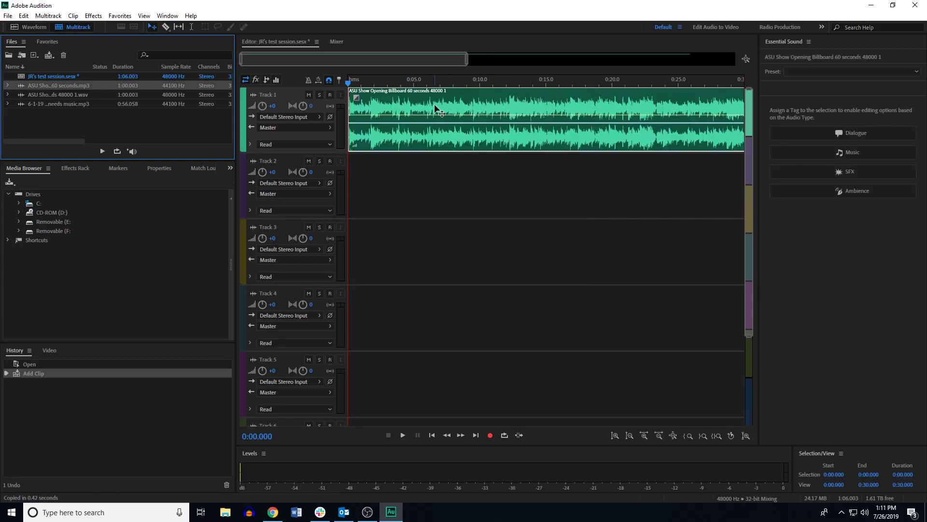
Step: Insert "6-1-19 open needs music" at the start of Track 2, accepting the sample-rate-conformed copy, and show both clips at full length
click(61, 96)
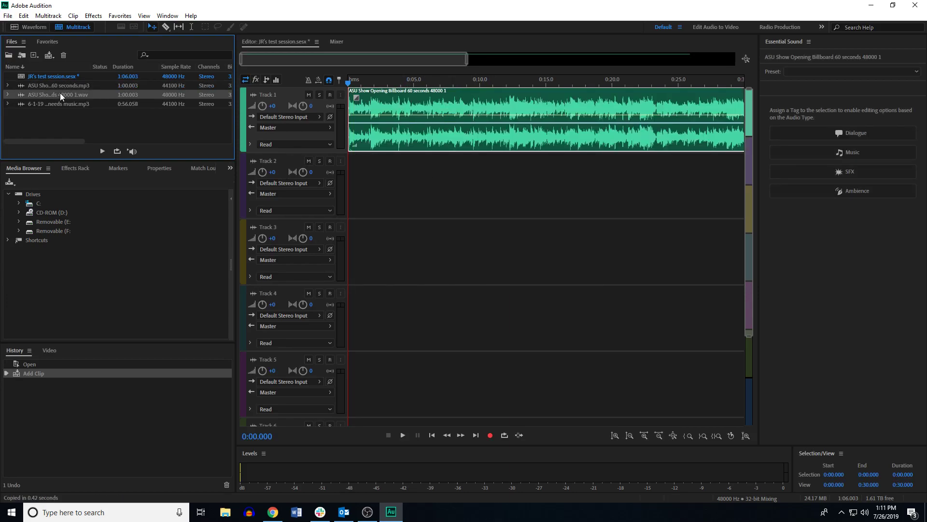
mouse_move(60, 96)
mouse_down()
mouse_move(292, 130)
mouse_move(416, 193)
mouse_move(363, 197)
mouse_move(256, 129)
mouse_move(59, 98)
mouse_up()
click(53, 105)
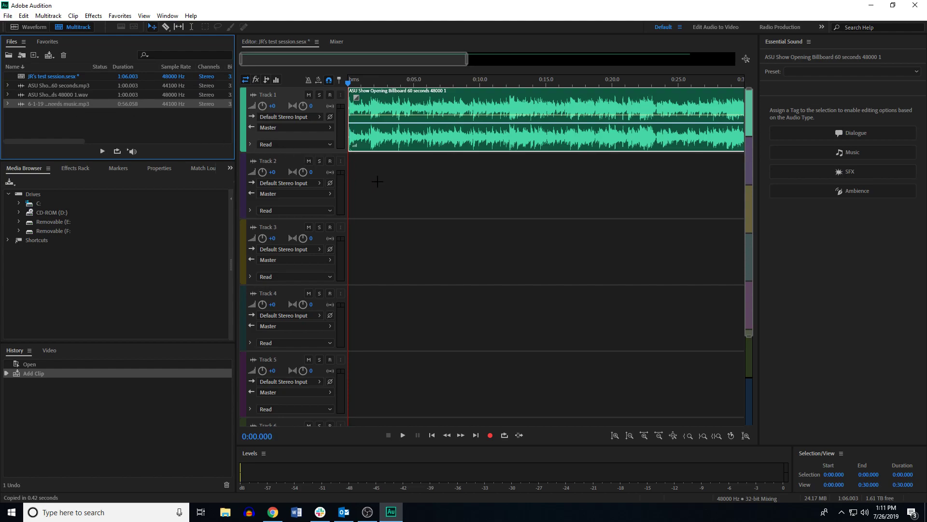
drag(55, 107, 363, 177)
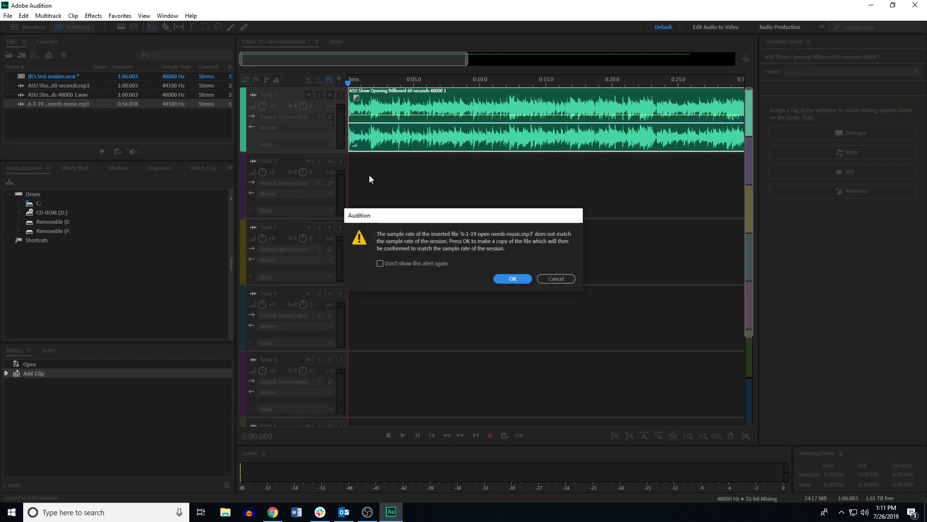
click(513, 278)
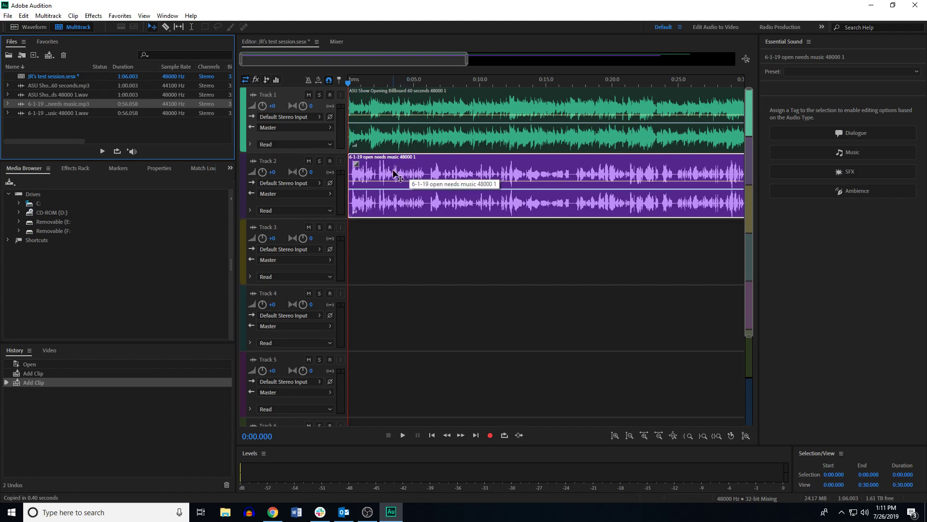
click(658, 436)
click(659, 435)
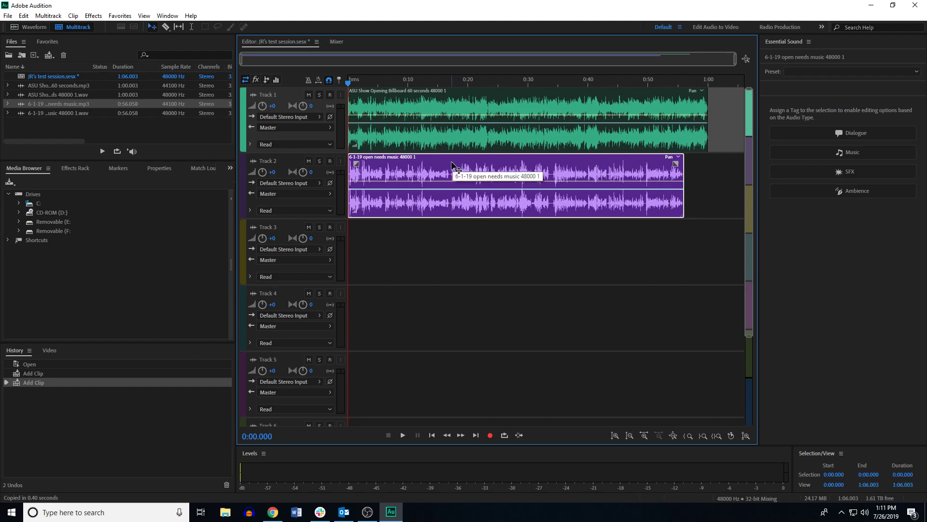
Step: Shift the voice clip on Track 2 so it starts about 2 seconds after the music on Track 1
drag(452, 162, 467, 164)
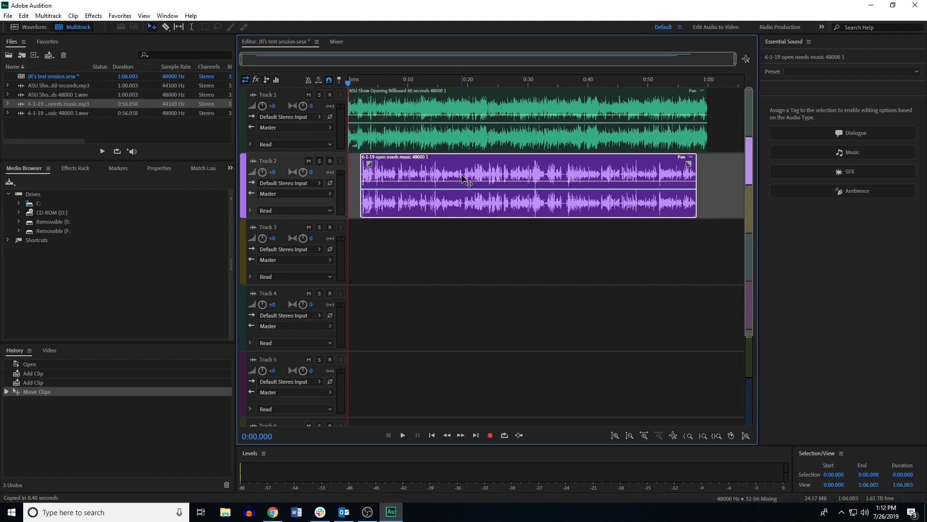
click(364, 118)
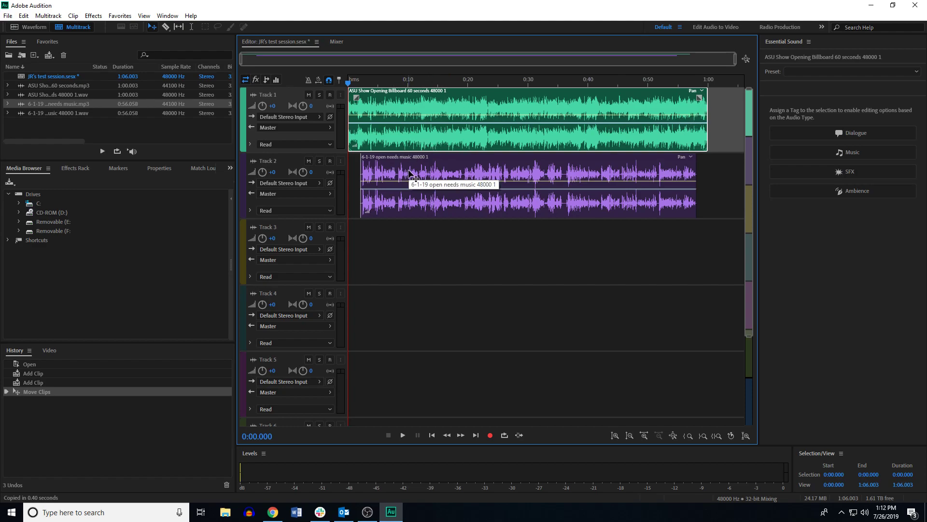
mouse_move(409, 174)
mouse_down()
mouse_move(396, 174)
mouse_move(420, 176)
mouse_up()
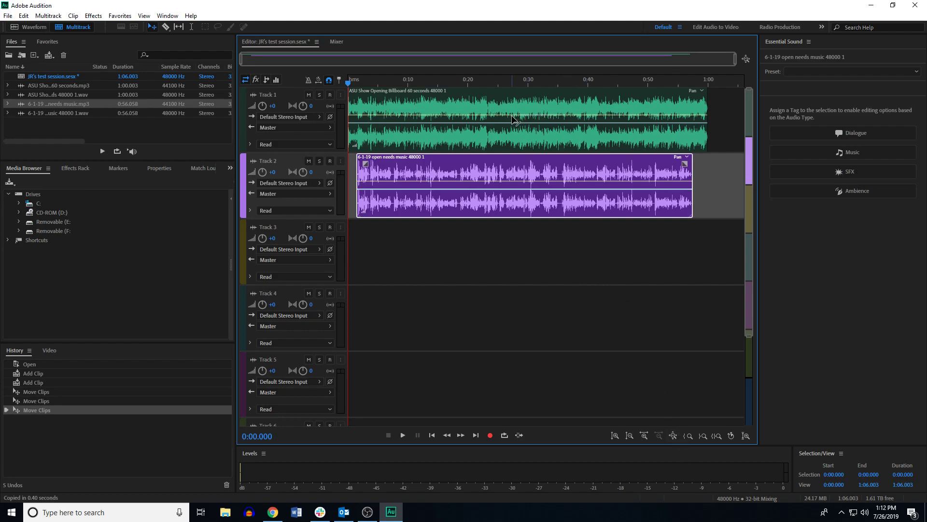
click(494, 127)
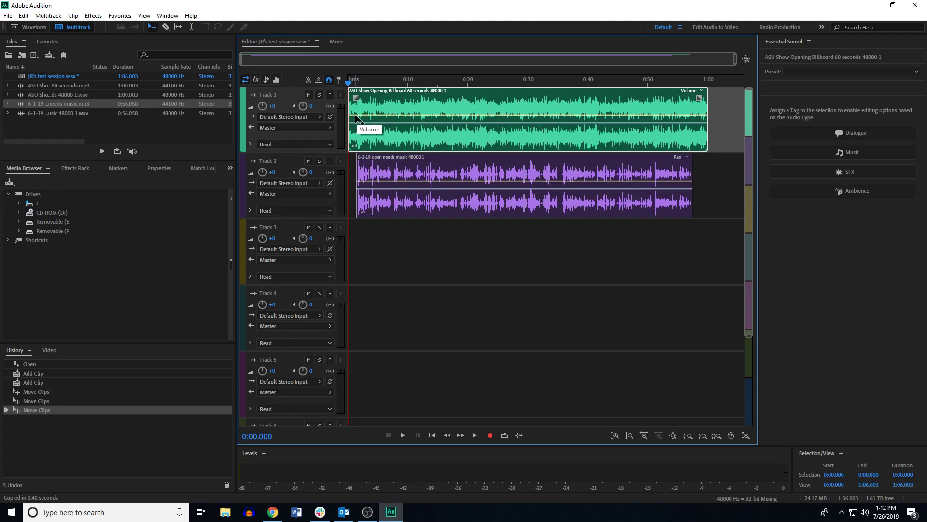
drag(386, 170, 389, 170)
Step: Add two volume keyframes about 2 seconds into the Track 1 music clip, and lower the second to about -20.9 dB
click(362, 119)
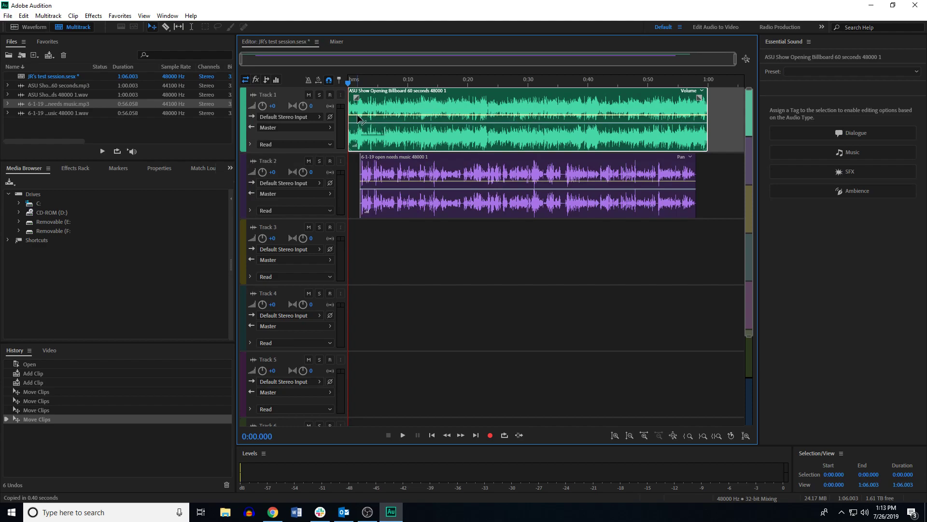
click(358, 116)
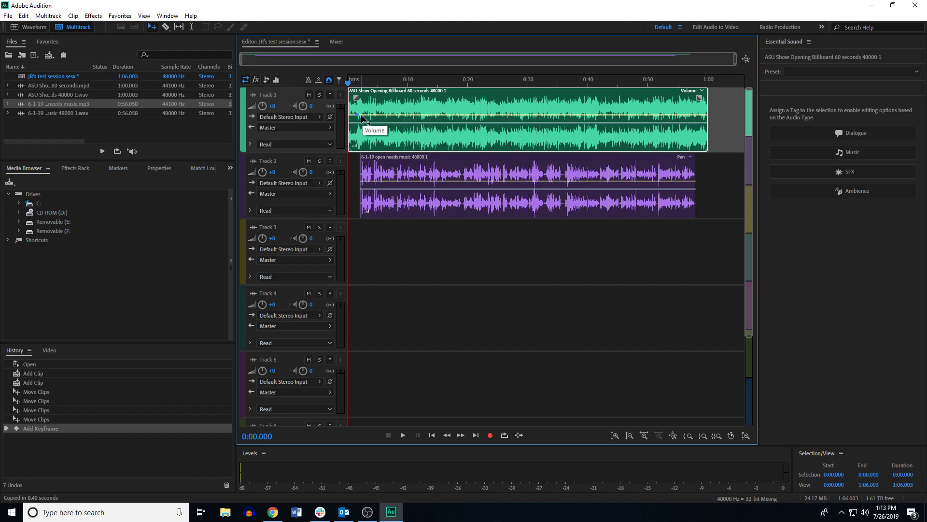
drag(361, 114, 360, 139)
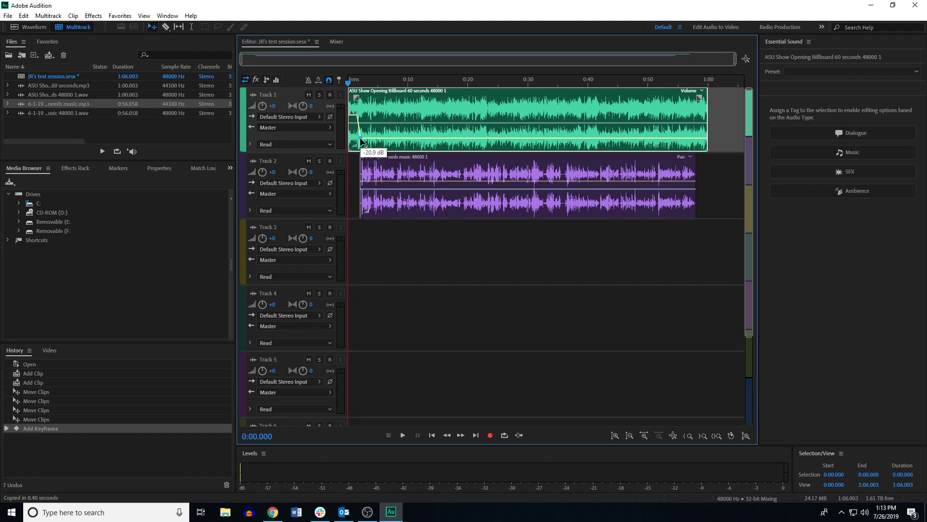
drag(361, 141, 362, 141)
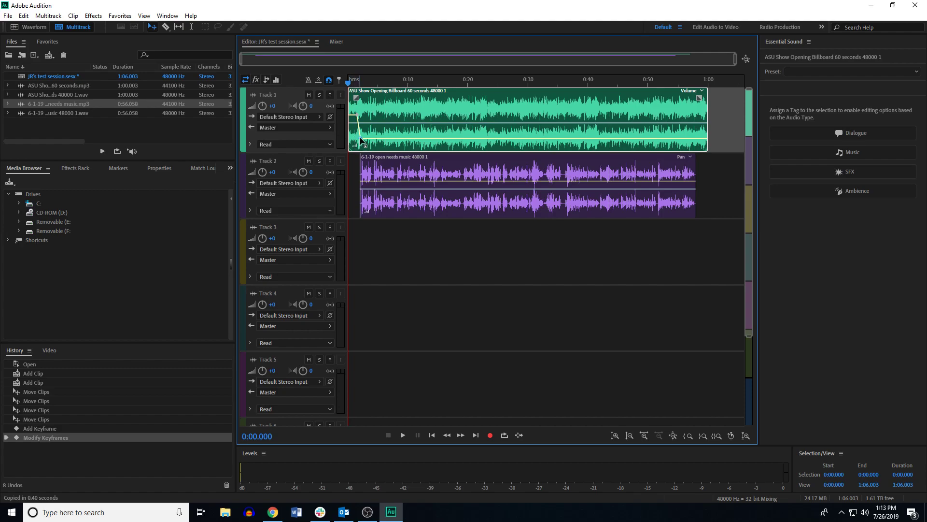
Step: Raise the second volume keyframe back to 0 dB, play the opening seconds of the mix, and return the playhead to the start
drag(359, 140, 359, 114)
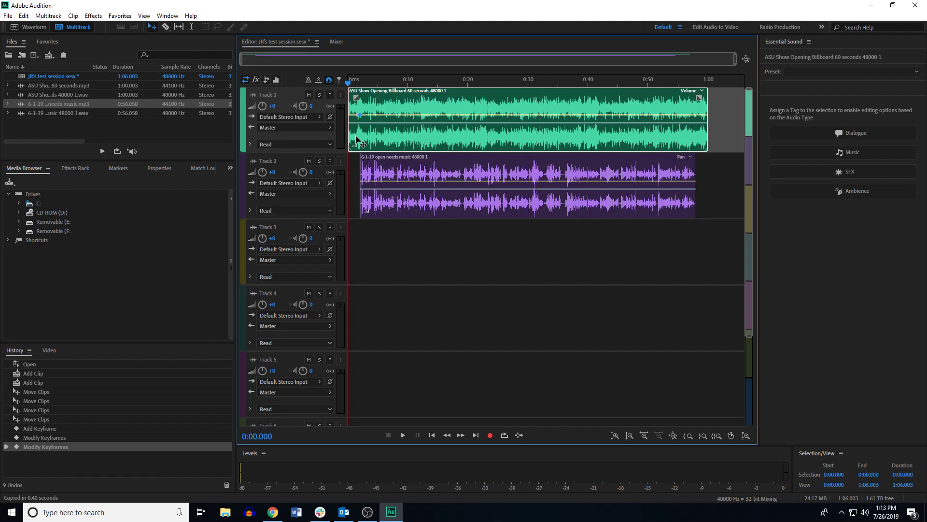
key(space)
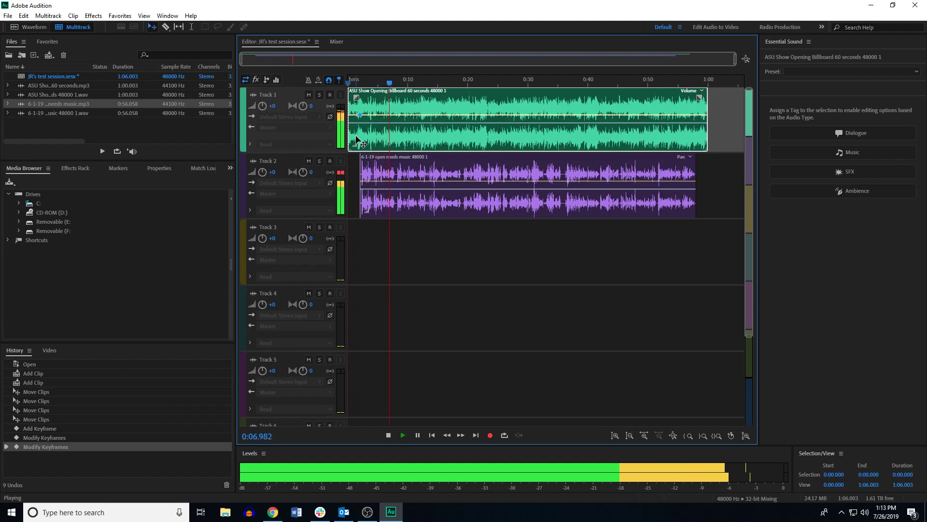
key(space)
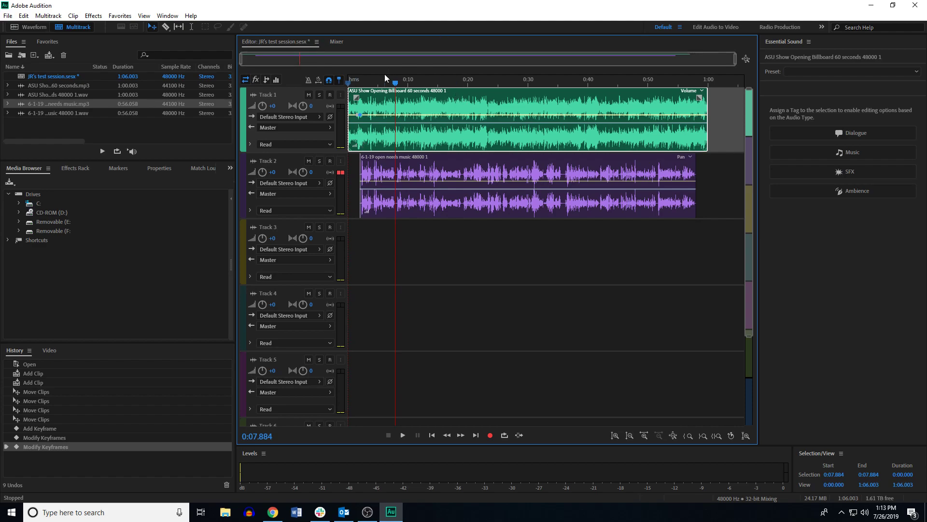
drag(394, 83, 328, 92)
Step: Lower the second volume keyframe to about -23 dB directly beneath the first for an abrupt drop, and play the opening seconds
mouse_move(361, 115)
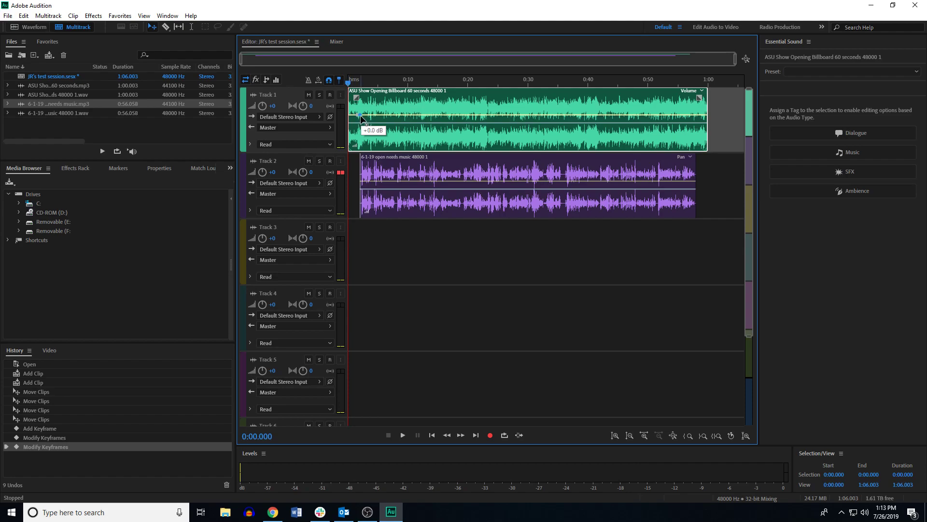
drag(361, 116, 357, 142)
mouse_move(356, 138)
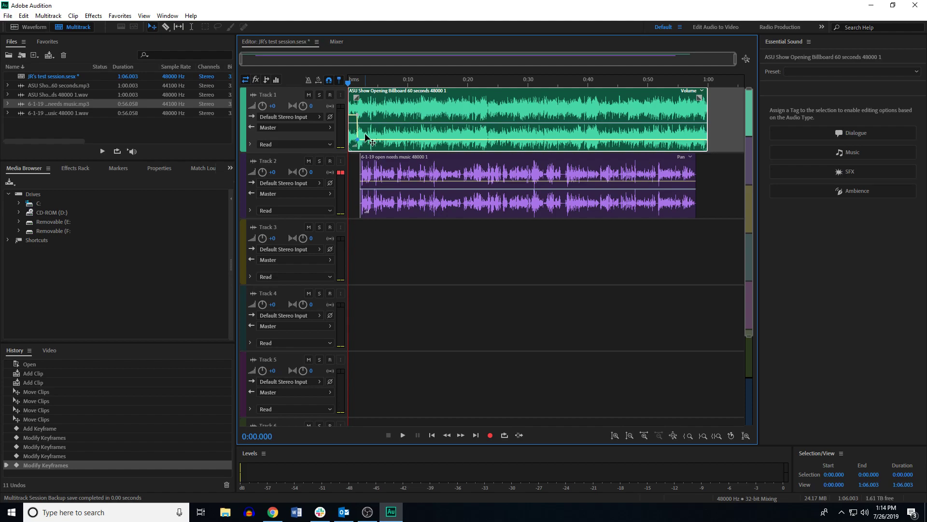
key(space)
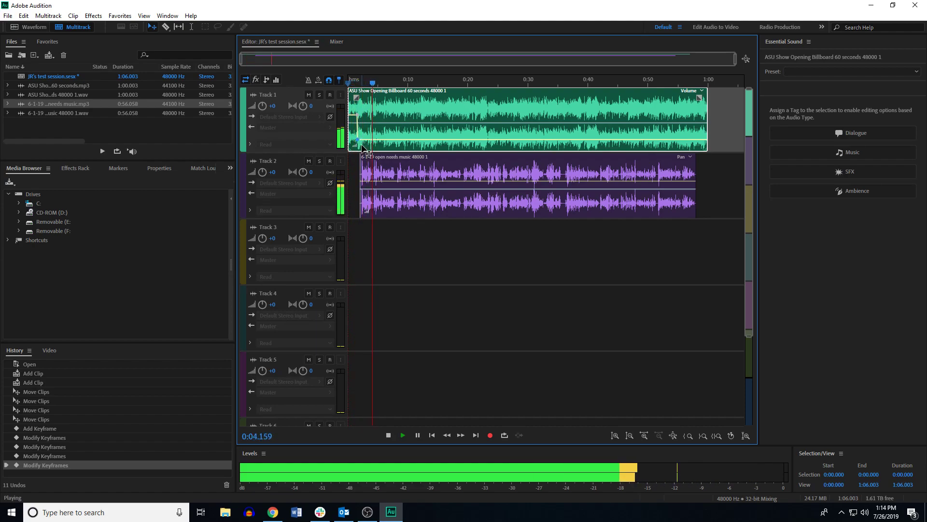
key(space)
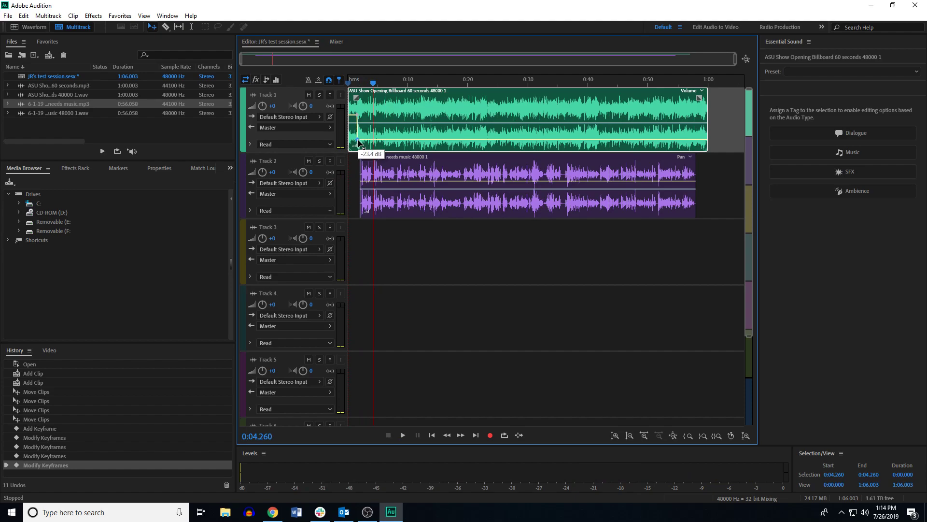
Step: Move the lowered volume keyframe to about 3 seconds for a gradual fade, and play the mix from the start to about 21 seconds
drag(359, 140, 366, 140)
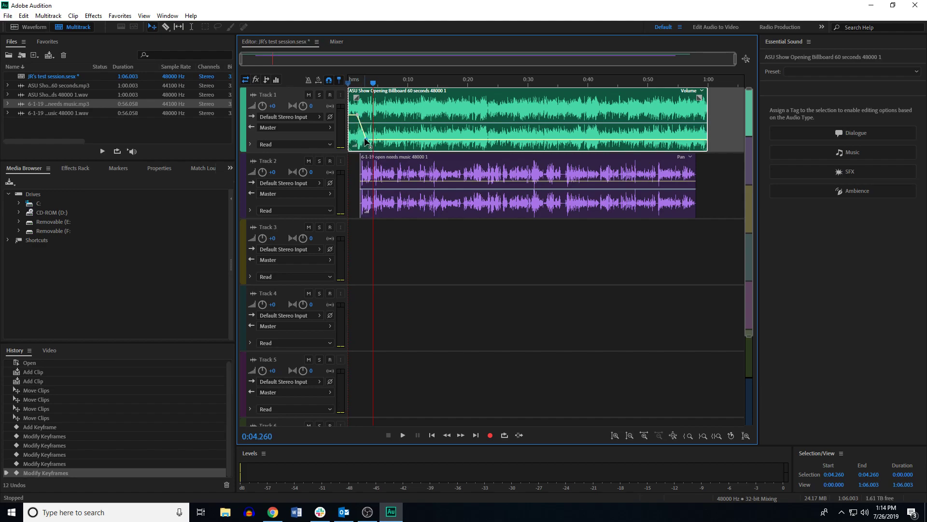
drag(375, 83, 348, 83)
mouse_move(358, 120)
key(space)
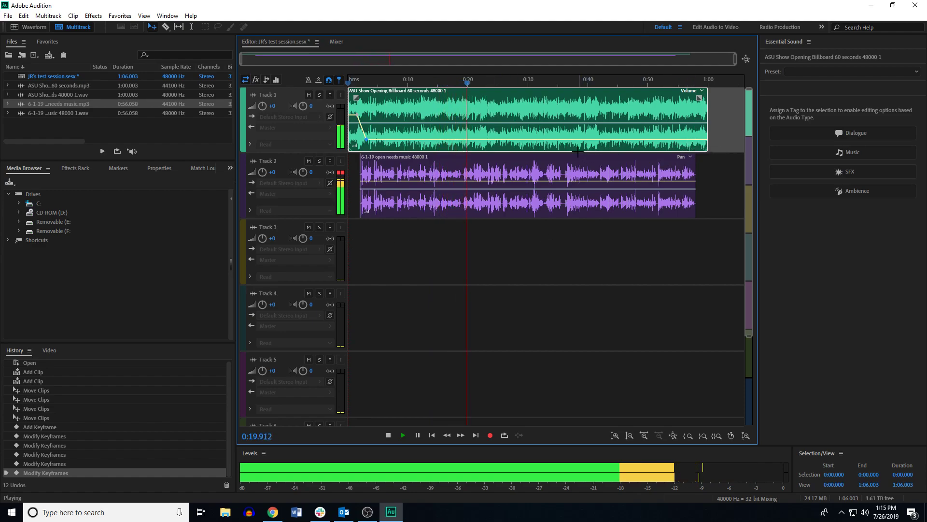
key(space)
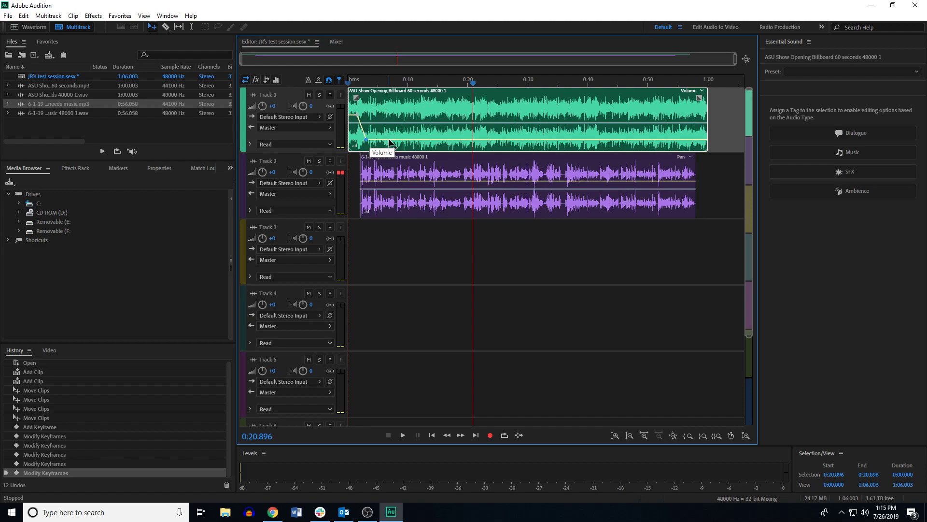
Step: Add two volume keyframes near the music clip's end, raise the last to 0 dB, and place the low one at about 57 seconds
click(695, 140)
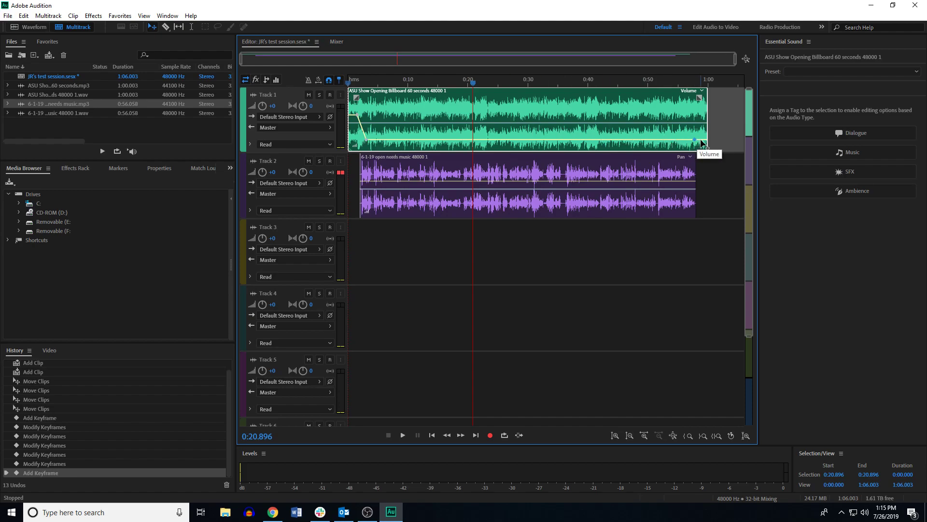
mouse_move(696, 142)
click(701, 140)
drag(700, 137, 700, 116)
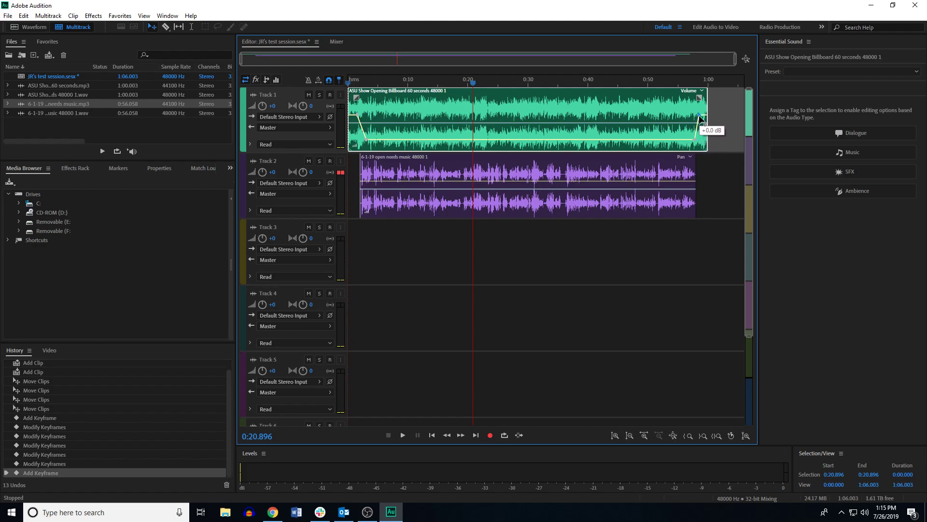
drag(700, 116, 691, 137)
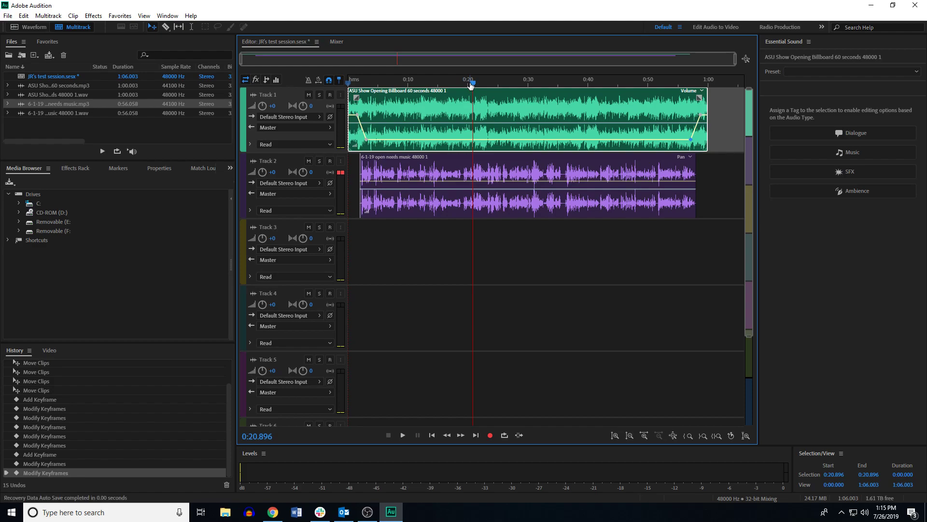
Step: Play the whole mix from the session start past the music's end, stop it, and return the playhead to the start
drag(473, 88, 313, 108)
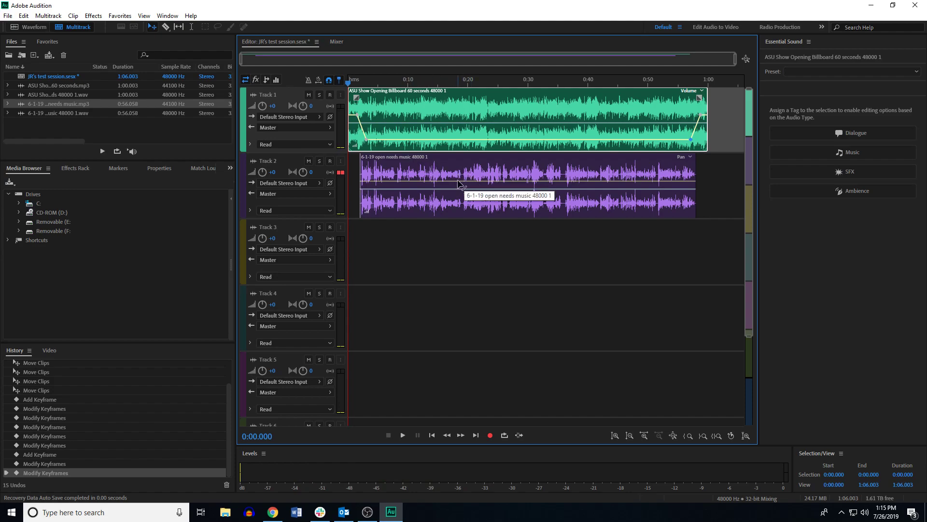
mouse_move(366, 143)
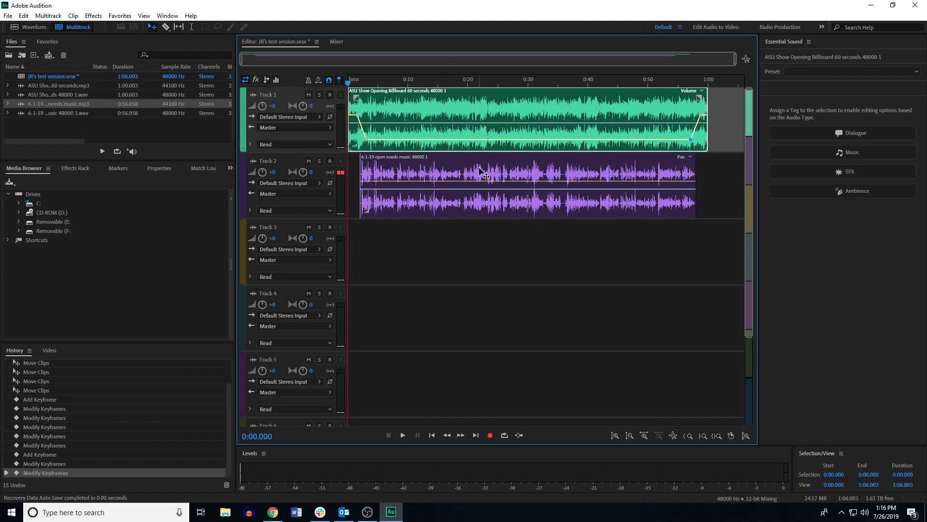
key(space)
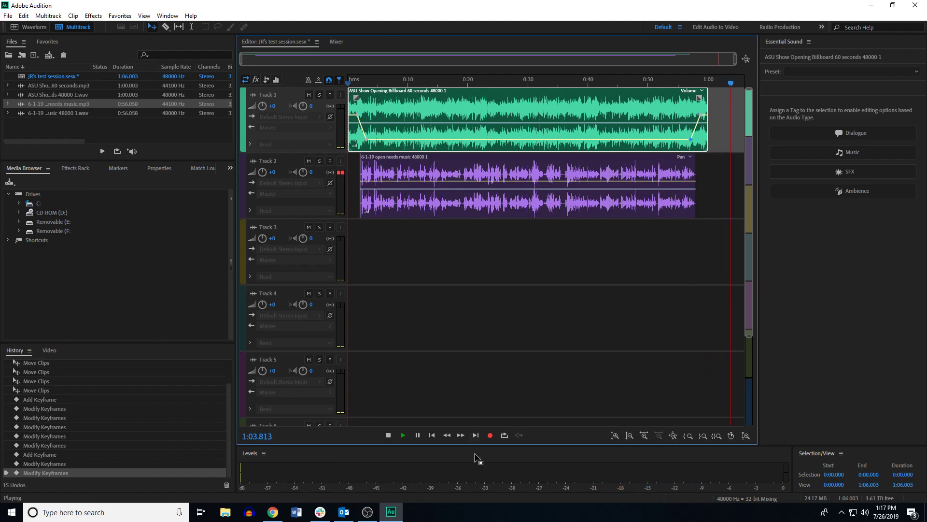
click(389, 435)
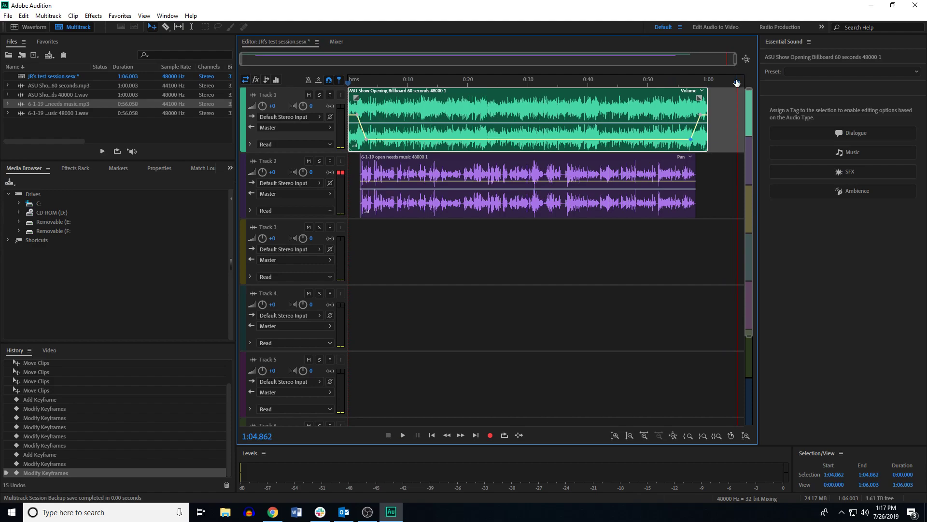
key(Home)
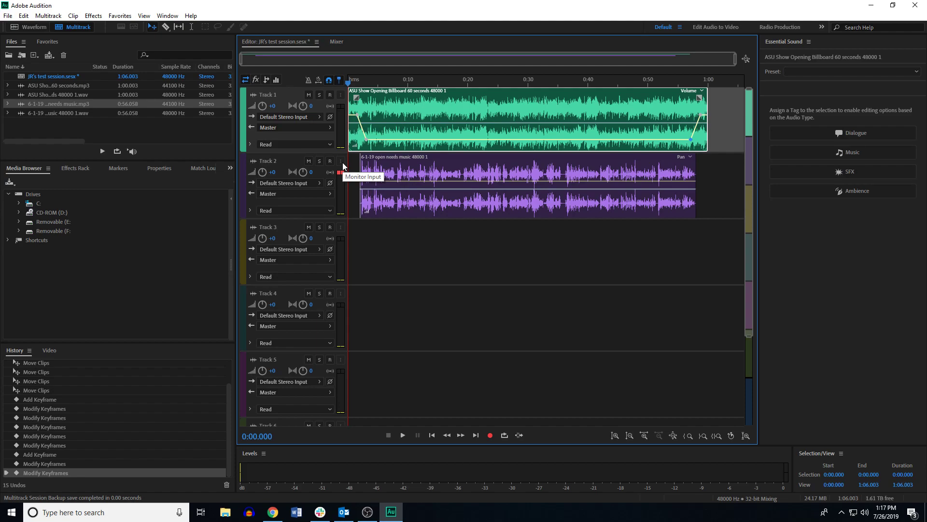
Step: Mix down the entire multitrack session to a new file
click(8, 16)
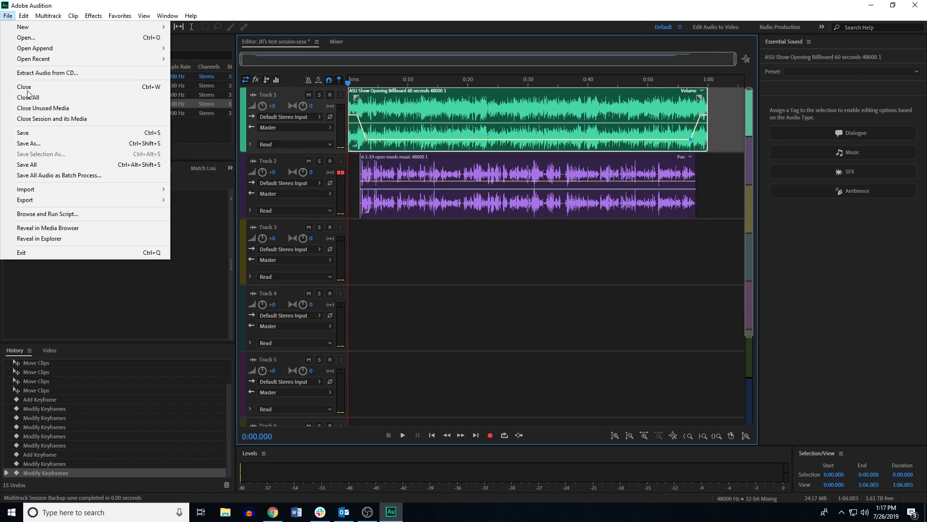
mouse_move(43, 20)
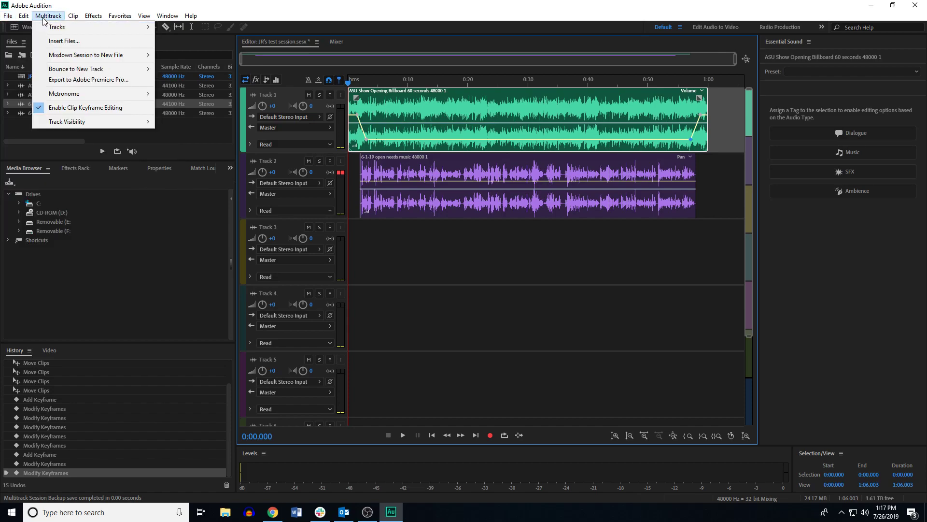
mouse_move(66, 57)
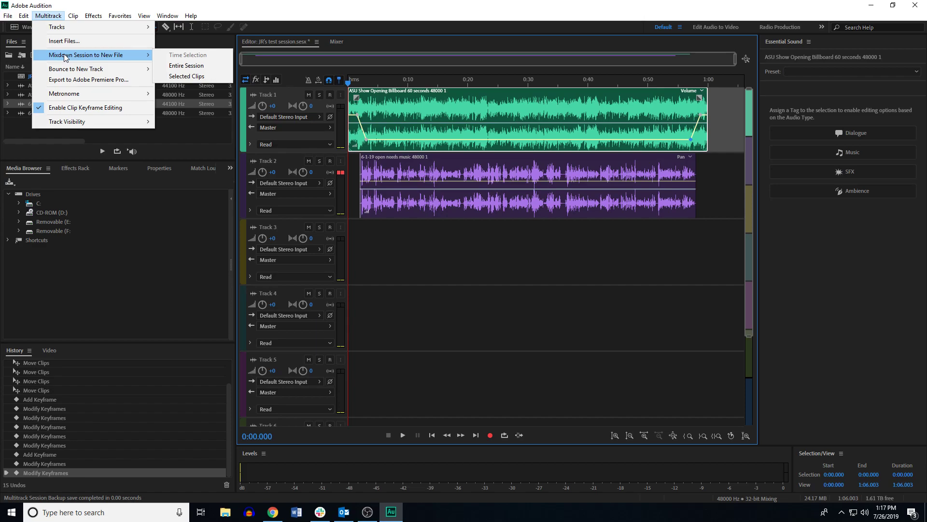
click(170, 65)
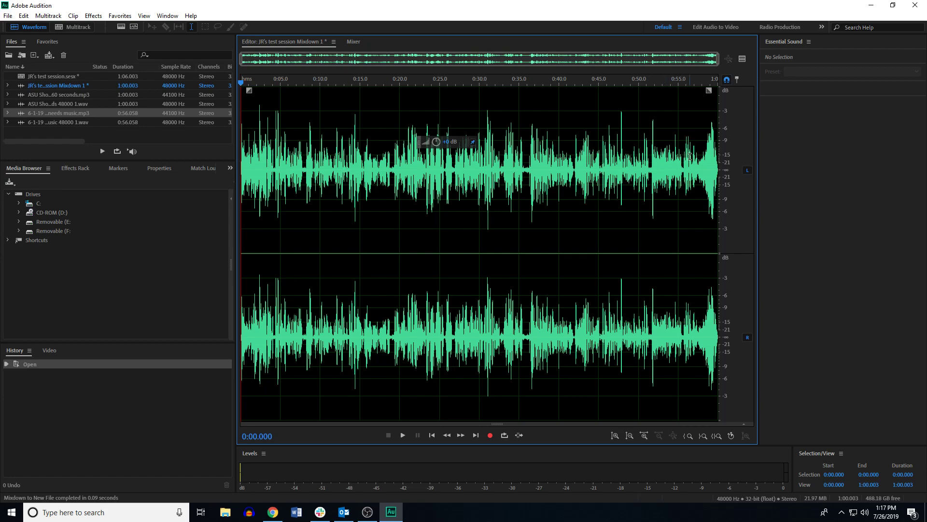
Step: Save the mixdown to the desktop as JR's test session Mixdown 1.wav in Wave PCM format
click(8, 16)
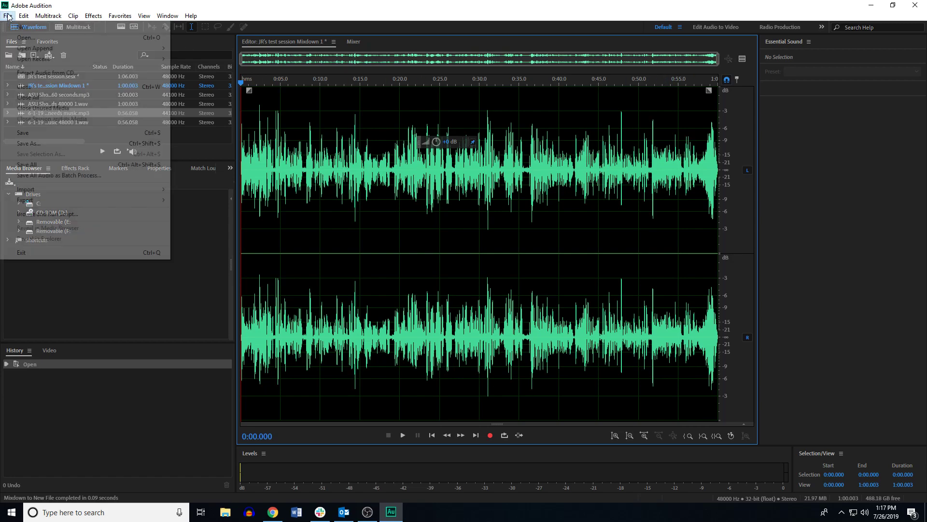
click(38, 143)
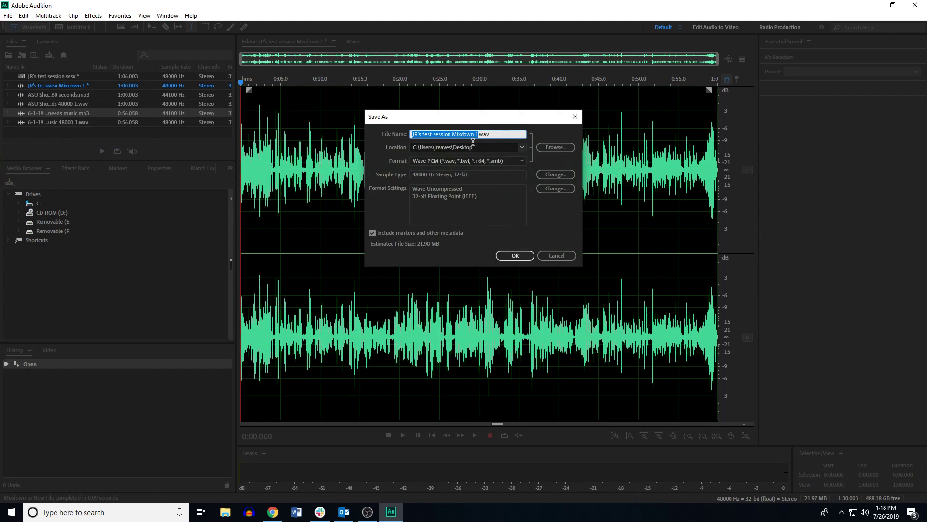
click(515, 255)
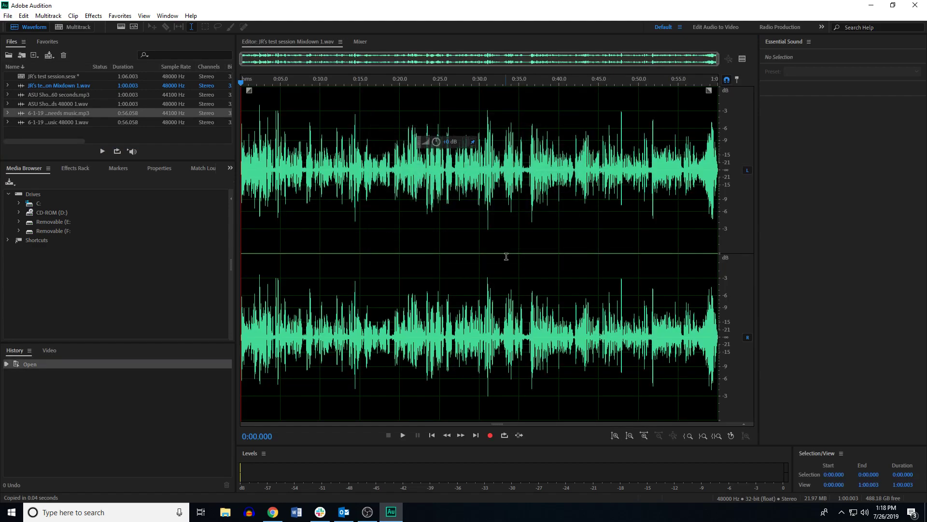
Step: Show the desktop, play the saved mixdown WAV briefly in the media player, and close the player
click(918, 6)
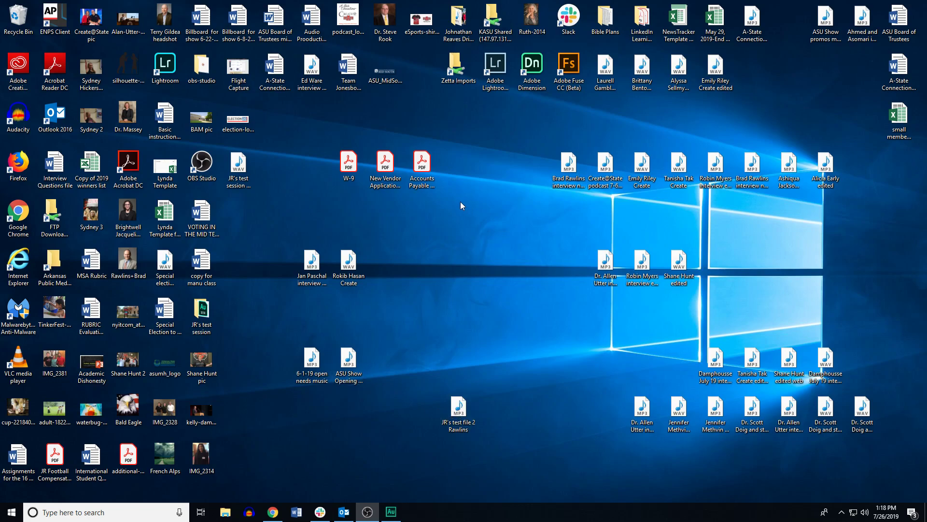
click(245, 159)
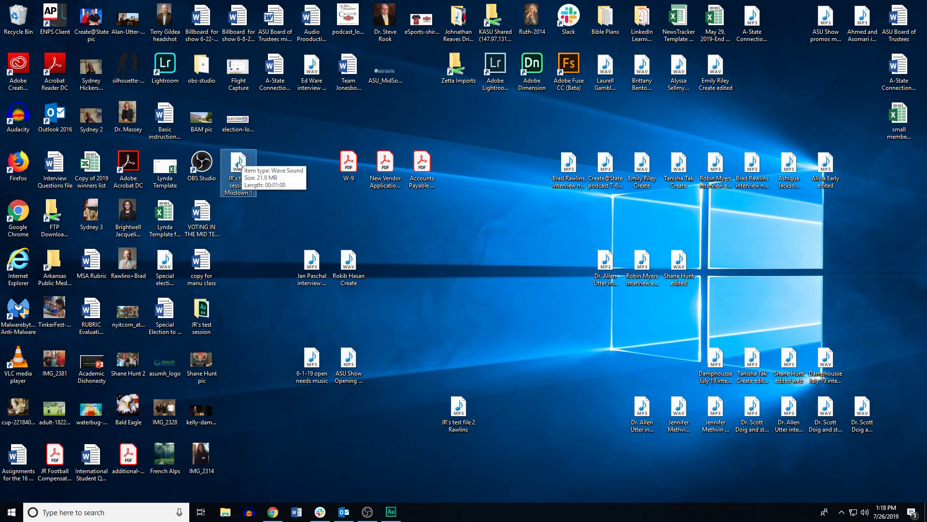
double_click(239, 166)
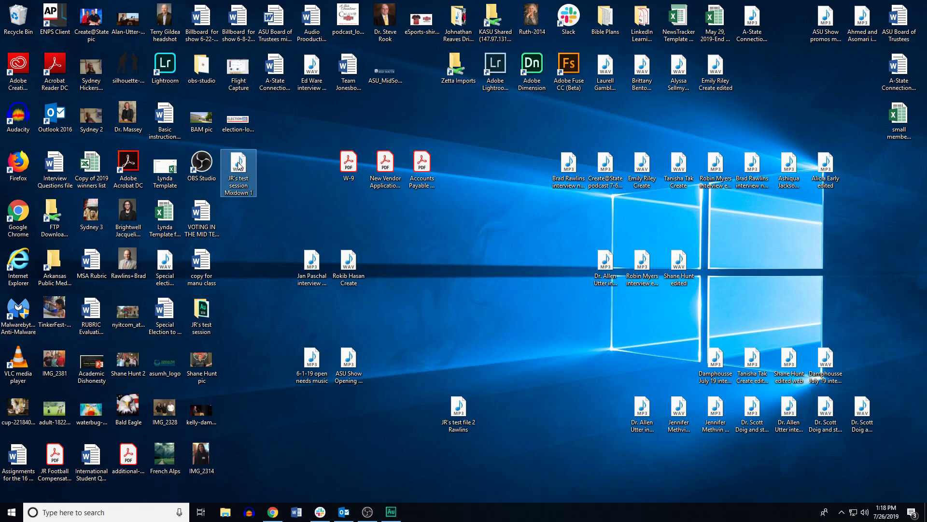
drag(216, 104, 373, 117)
click(420, 240)
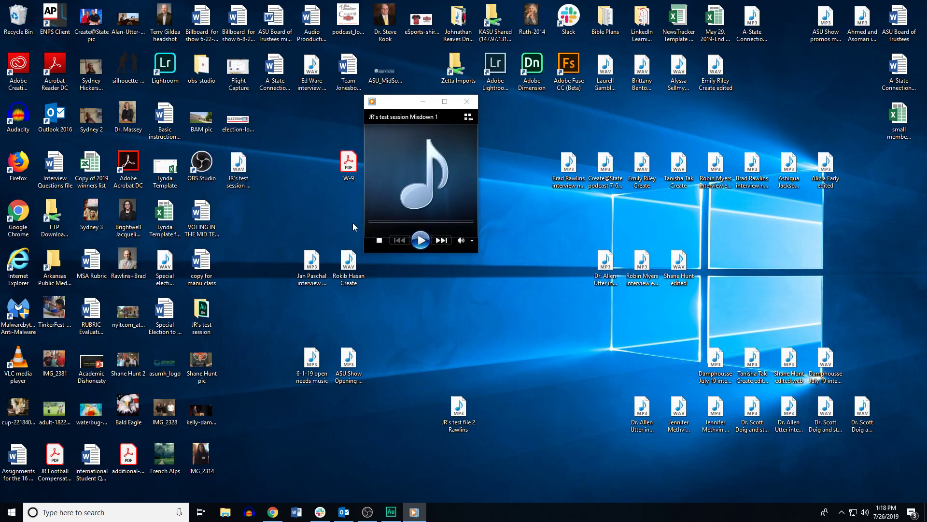
click(414, 240)
click(466, 102)
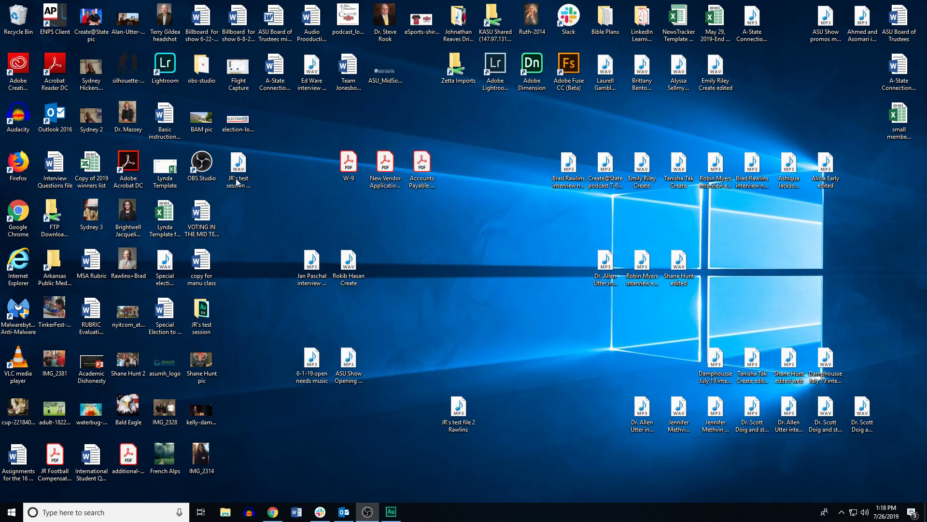
Step: Switch back to Audition, reopen the multitrack session, and move the voice clip on Track 2 about 1 second earlier
click(391, 512)
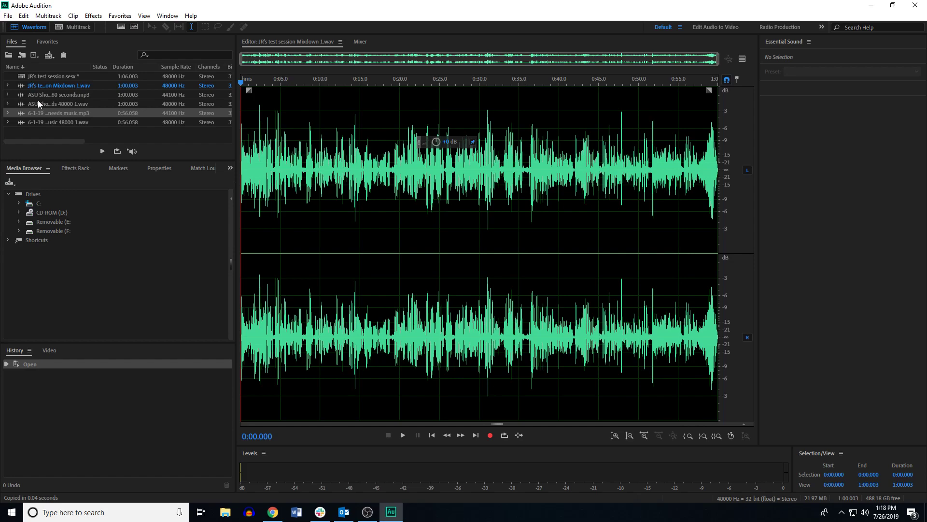
click(37, 80)
double_click(38, 79)
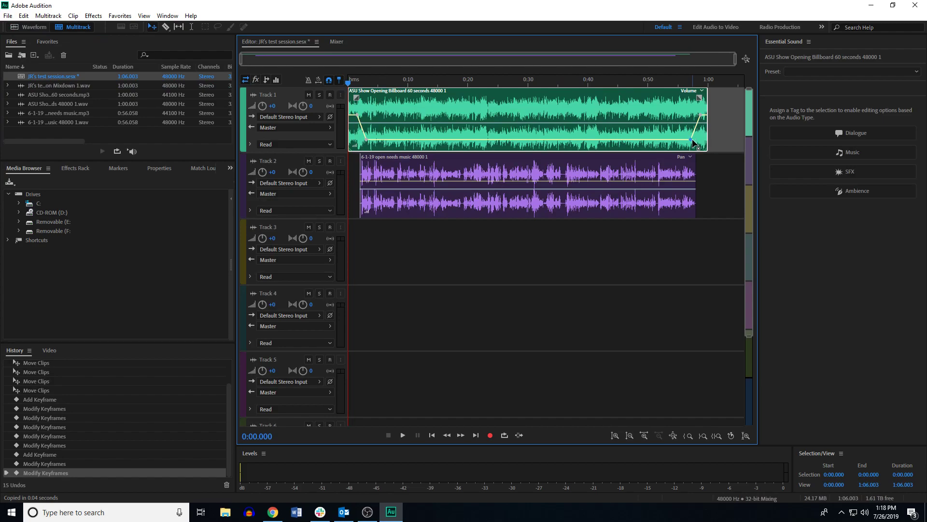
click(610, 175)
drag(609, 175, 603, 174)
Step: Rework the volume keyframes at the music clip's end so it fades out to silence from about 56 to 58 seconds
click(650, 141)
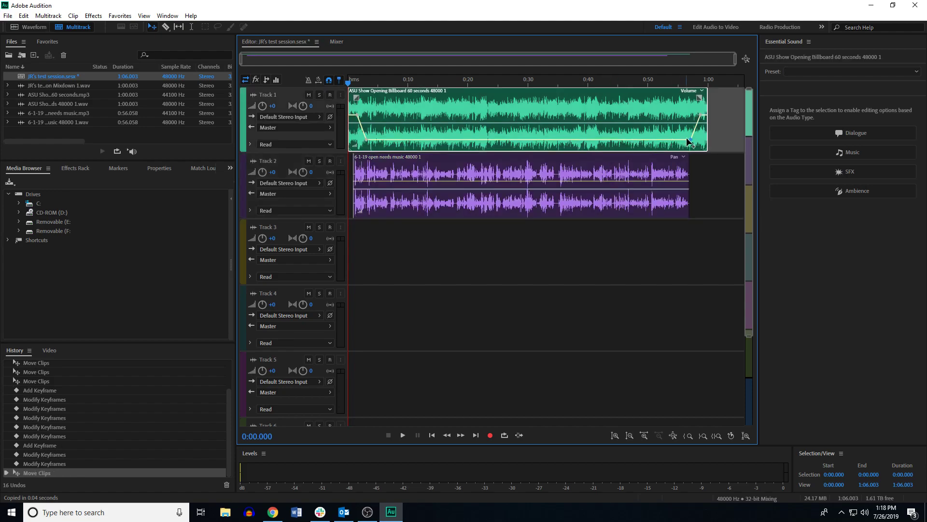
click(700, 115)
click(678, 140)
click(689, 141)
mouse_move(694, 141)
mouse_down()
mouse_move(694, 150)
mouse_move(700, 124)
mouse_move(701, 153)
mouse_up()
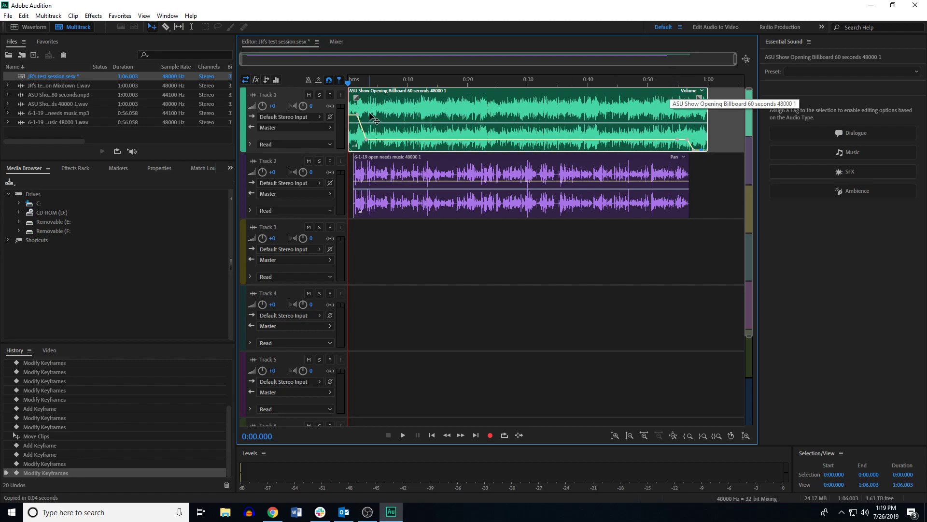
Step: Play the mix's ending from about 55 seconds to about 59 seconds
drag(349, 84, 679, 102)
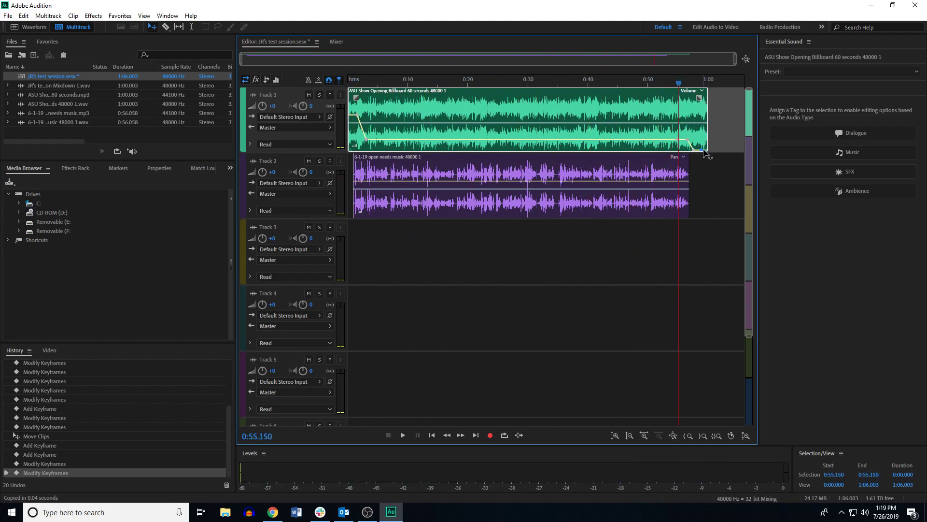
key(space)
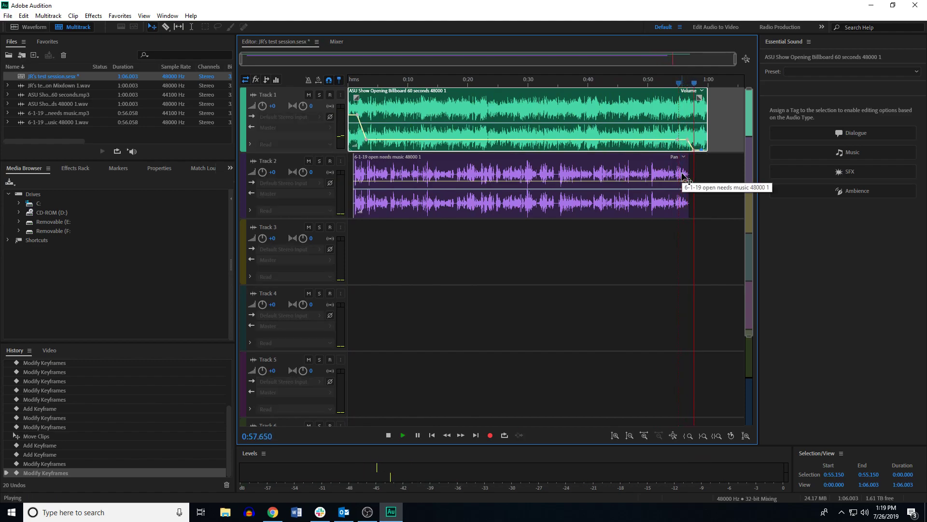
key(space)
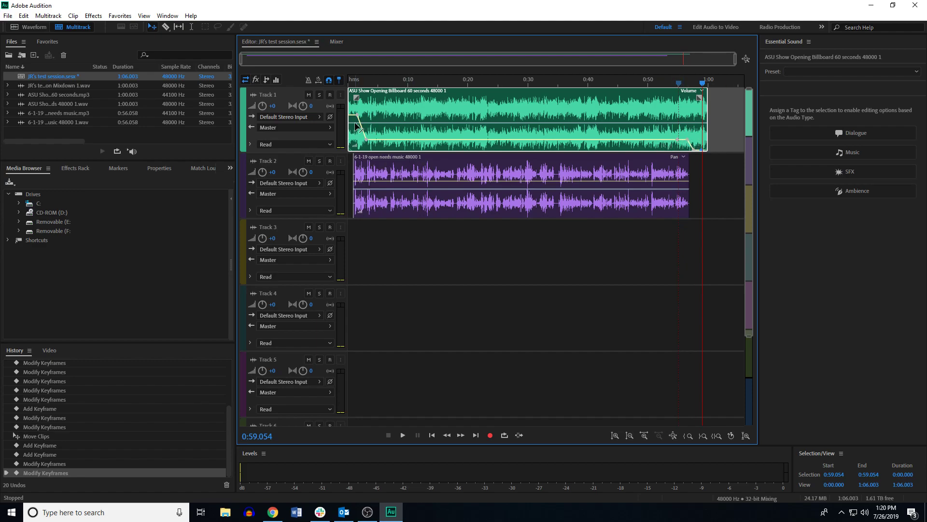
Step: Reshape the music's opening volume keyframes into a fade-in from silence peaking at about 3 seconds, play the first 5 seconds, and minimize Audition
drag(350, 116, 358, 154)
drag(703, 84, 258, 108)
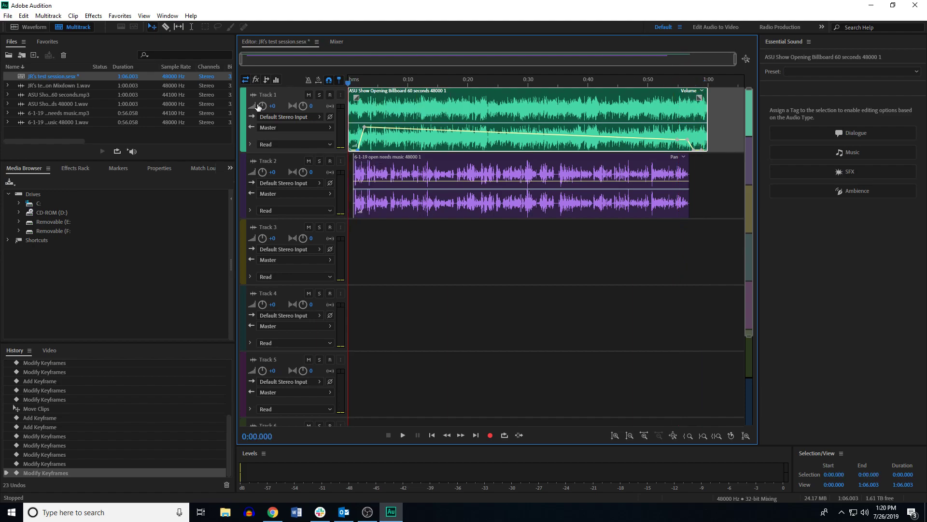
key(space)
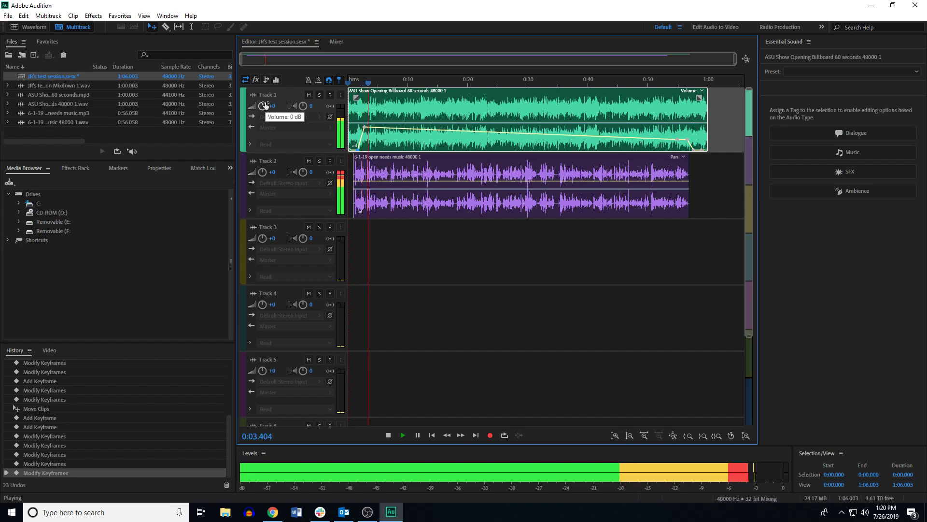
key(space)
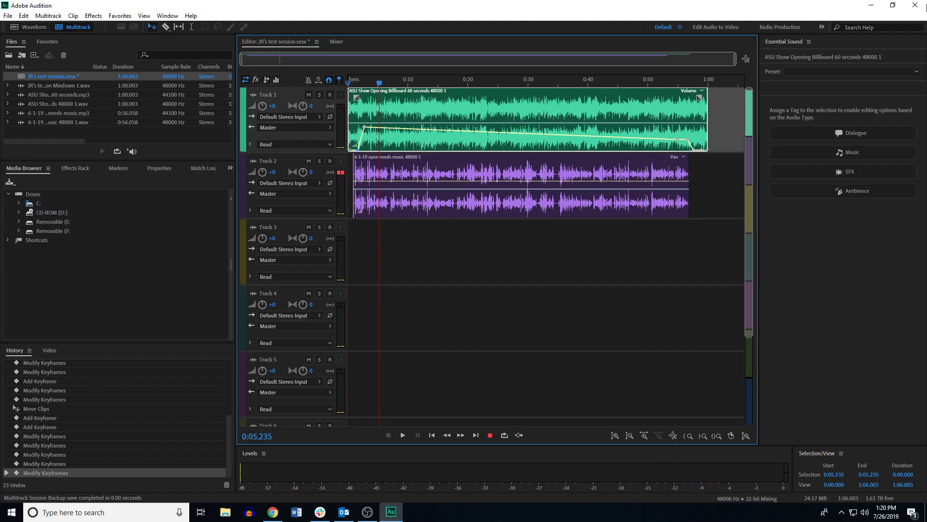
click(872, 6)
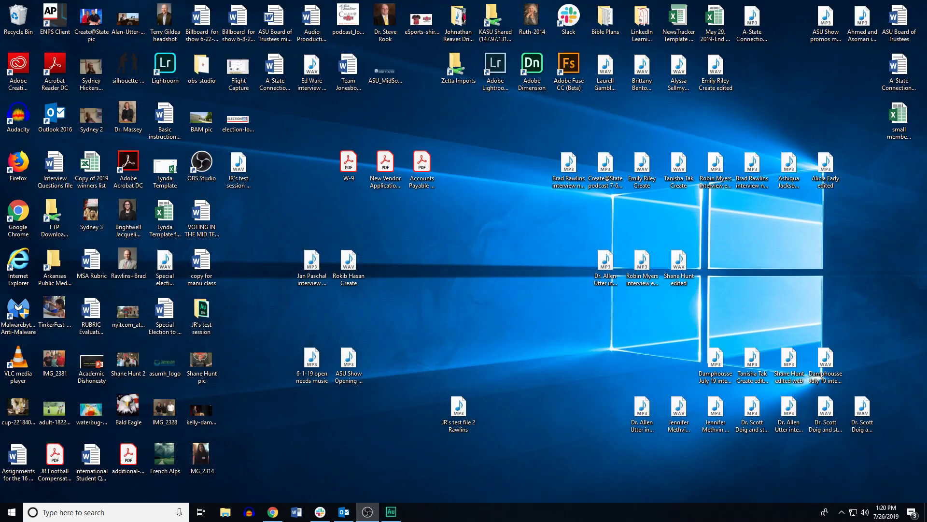